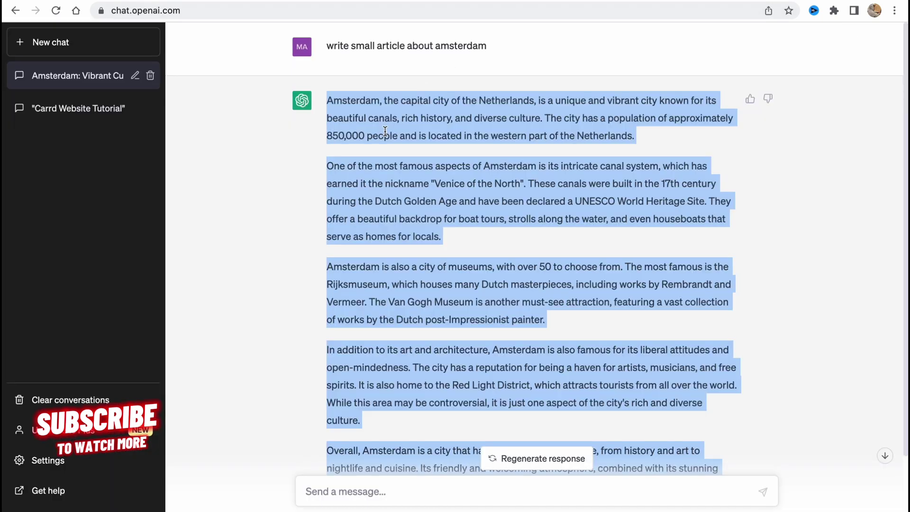
left_click_drag(327, 99, 734, 393)
key("ctrl+c")
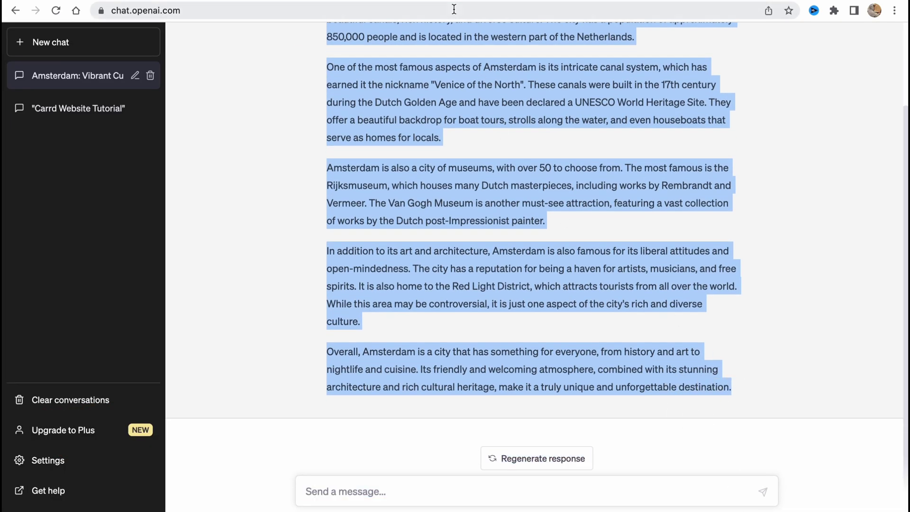
Step: Switch back to the Lumen5 browser tab with the video dashboard
left_click(191, 1)
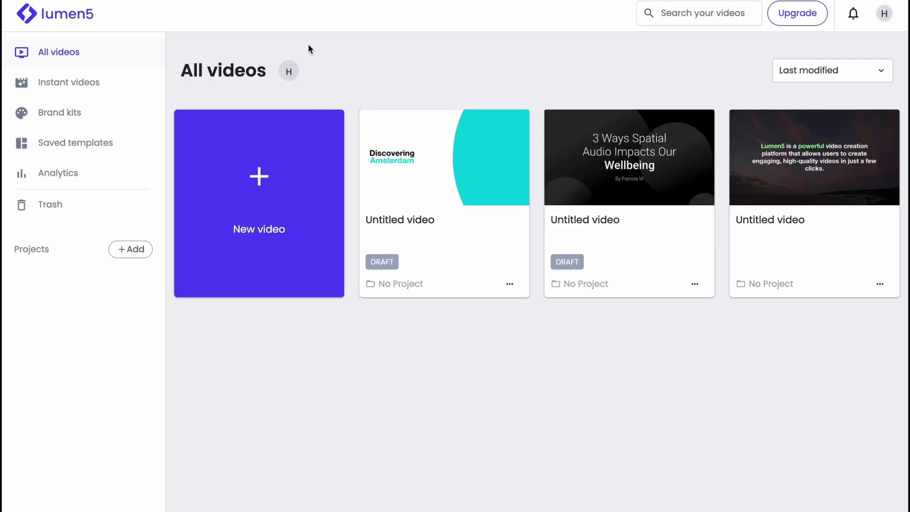
Step: Start a new Lumen5 video from the Origin template with the pasted Amsterdam article as its story
left_click(262, 181)
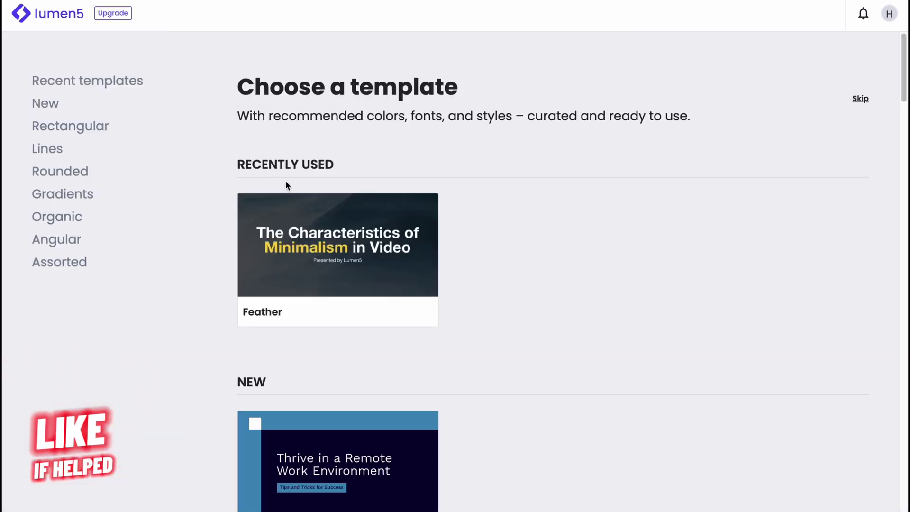
scroll(342, 204, "down", 2)
scroll(345, 206, "down", 5)
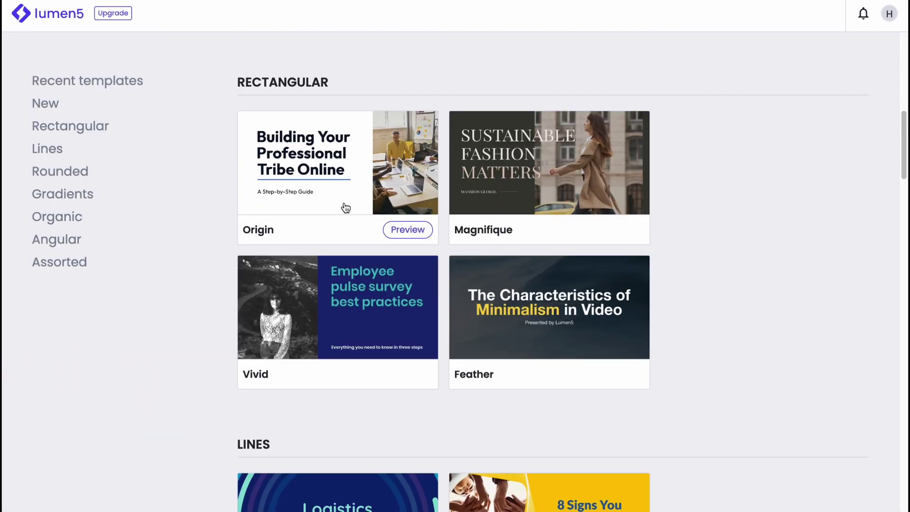
scroll(345, 207, "down", 3)
scroll(345, 207, "down", 1)
scroll(347, 208, "down", 5)
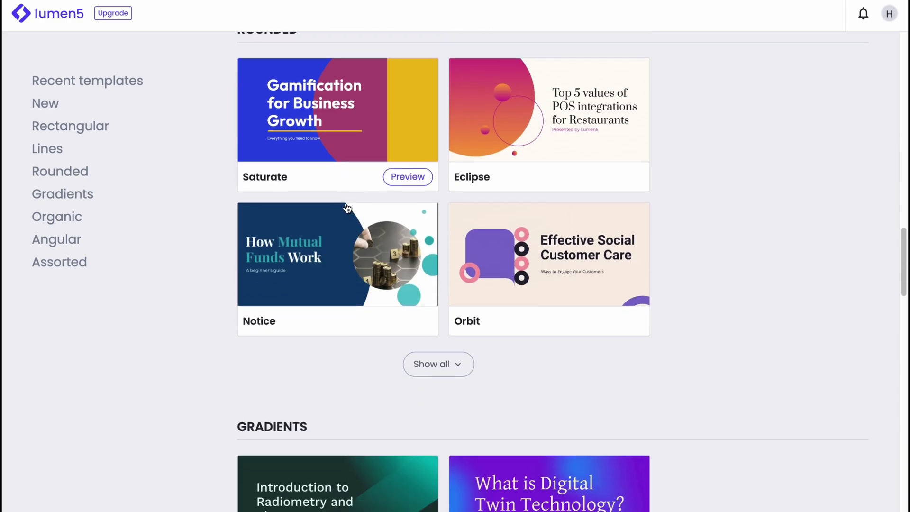
scroll(348, 210, "down", 1)
scroll(370, 217, "down", 4)
scroll(376, 221, "down", 3)
scroll(370, 222, "down", 5)
scroll(362, 220, "down", 2)
scroll(363, 220, "down", 2)
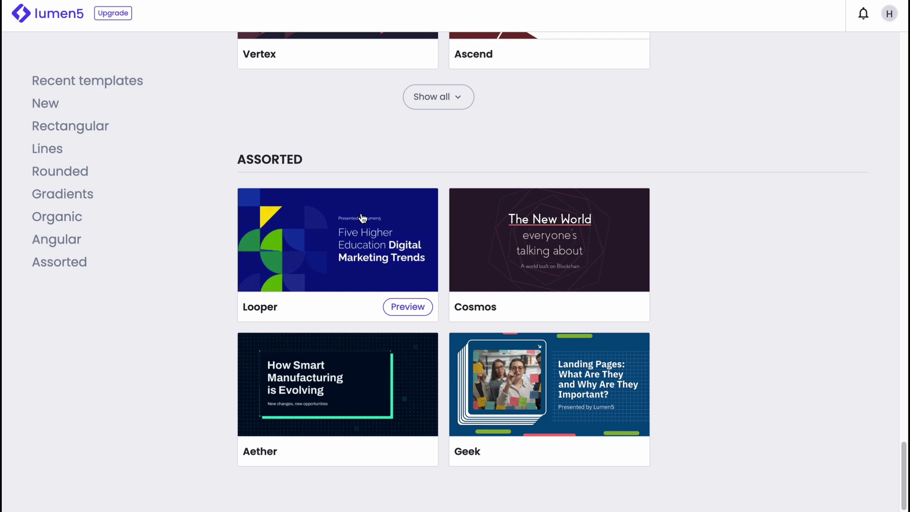
scroll(361, 218, "up", 5)
scroll(363, 217, "up", 5)
scroll(364, 217, "up", 1)
scroll(363, 214, "up", 5)
scroll(363, 213, "up", 1)
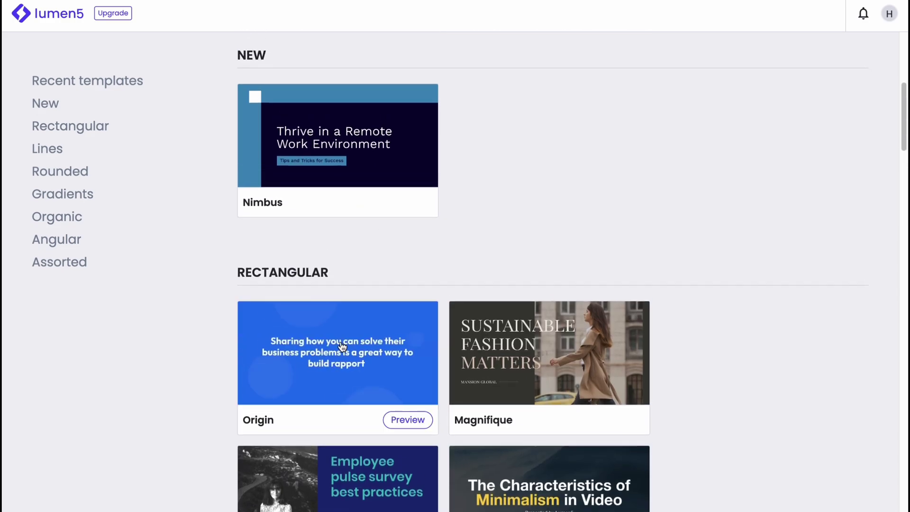
left_click(342, 346)
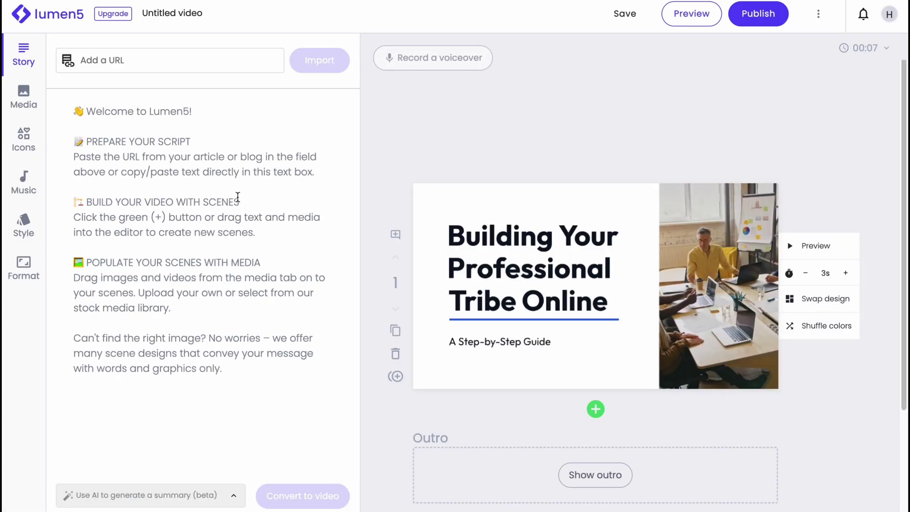
left_click(238, 198)
key("ctrl+v")
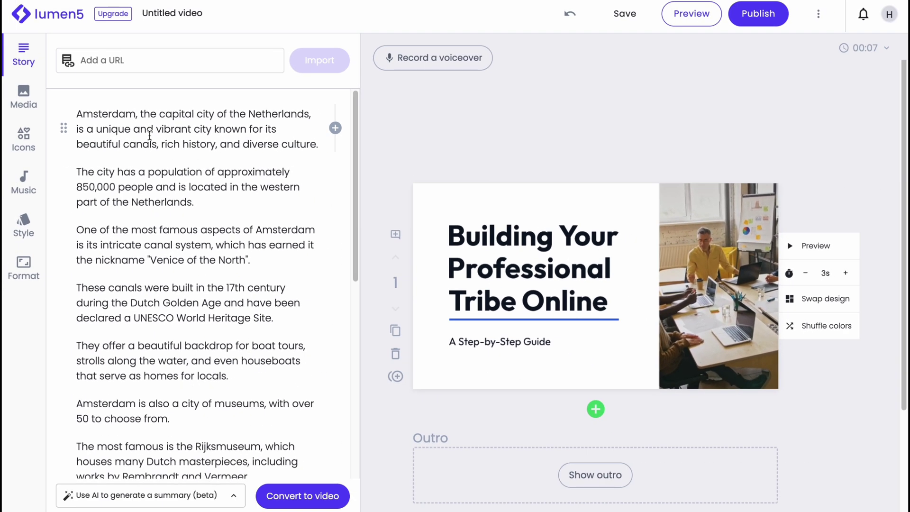
scroll(137, 168, "down", 3)
scroll(142, 174, "down", 2)
scroll(148, 178, "down", 2)
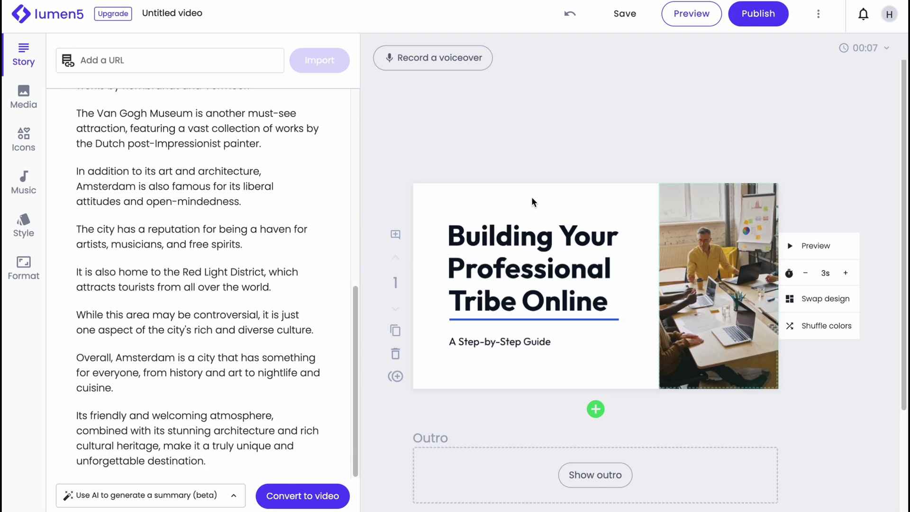
Step: Start an InVideo text-to-video project from the Indian Travel Slideshow template
left_click(328, 499)
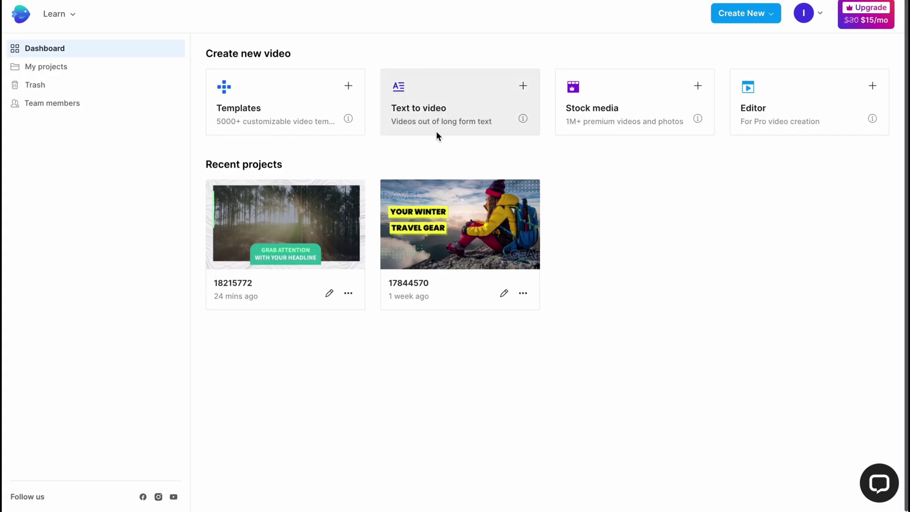
left_click(431, 109)
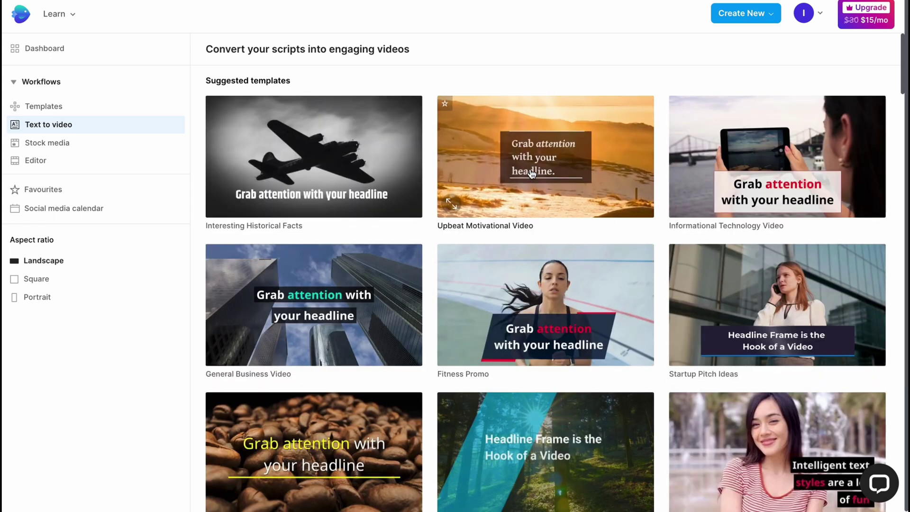
scroll(530, 171, "down", 3)
scroll(530, 169, "down", 1)
scroll(548, 192, "down", 3)
scroll(554, 203, "down", 3)
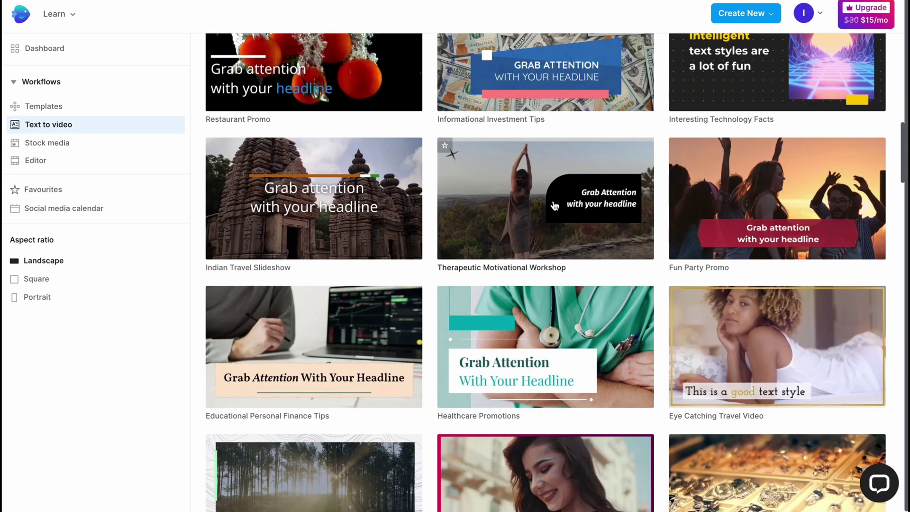
left_click(337, 132)
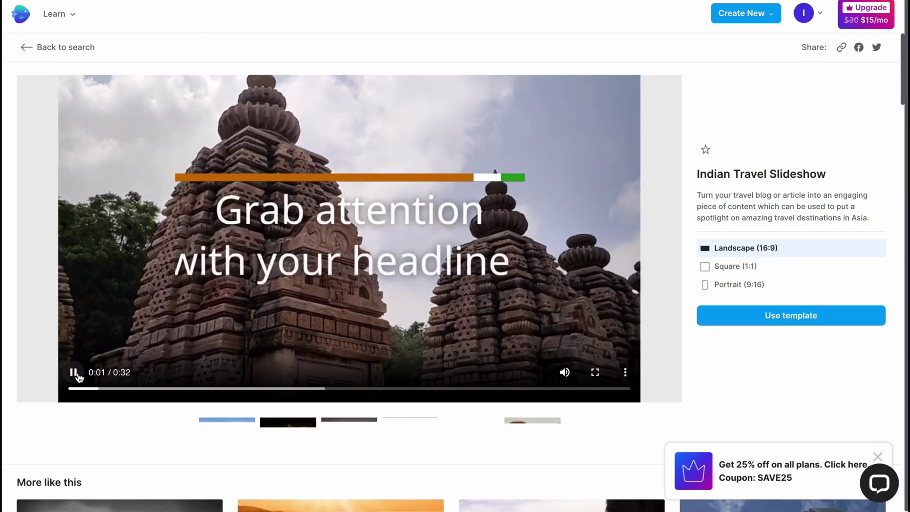
left_click(75, 372)
left_click(758, 321)
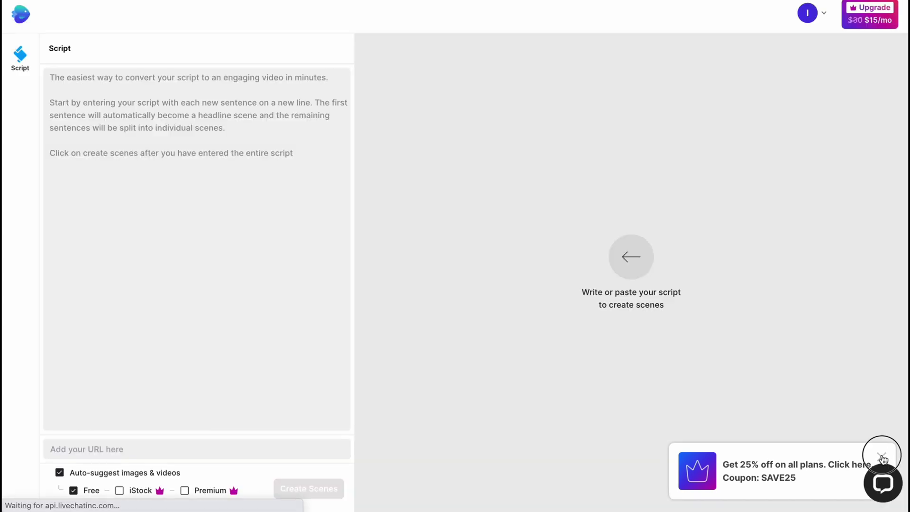
Step: Paste the Amsterdam article into InVideo's script, rearrange it per sentence, and create scenes
left_click(883, 459)
left_click(199, 121)
key("ctrl+v")
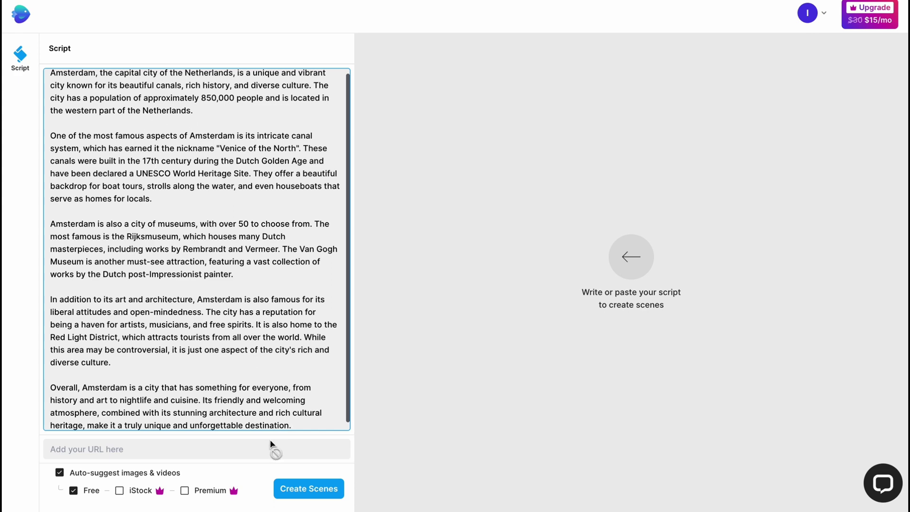
left_click(316, 490)
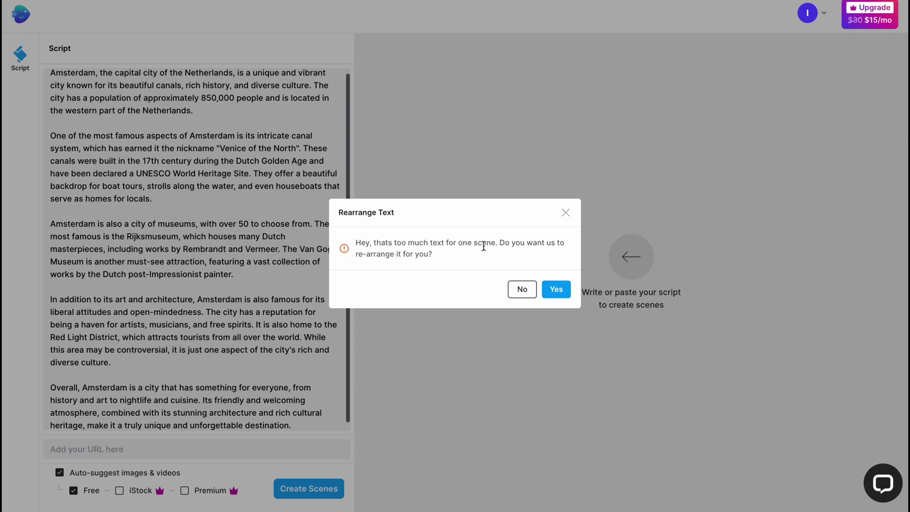
left_click(553, 289)
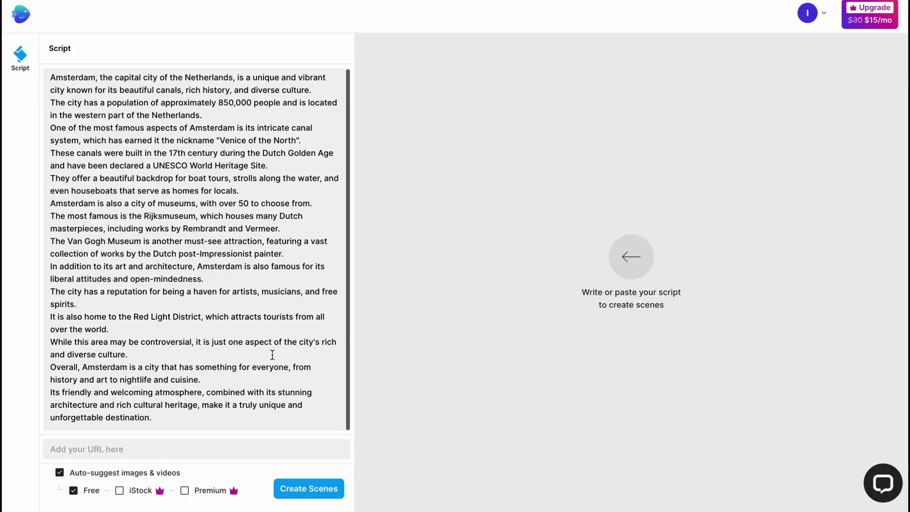
left_click(314, 492)
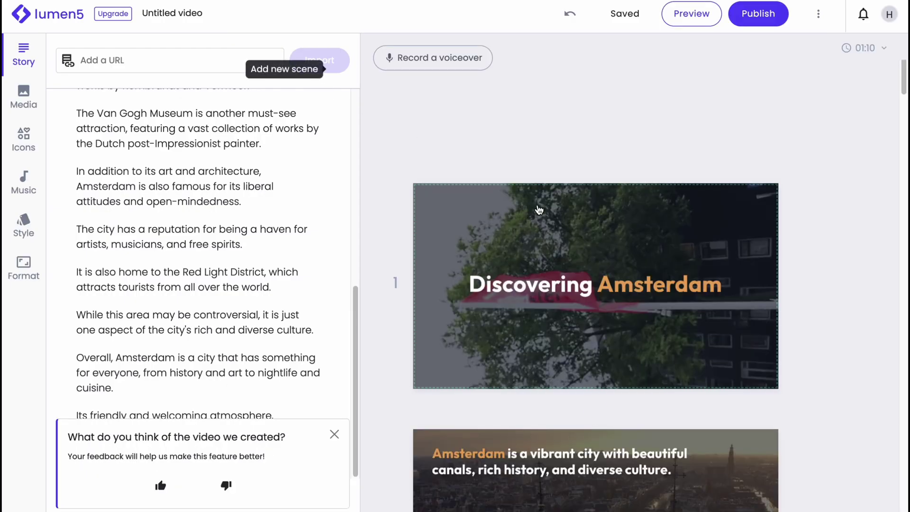
mouse_move(595, 286)
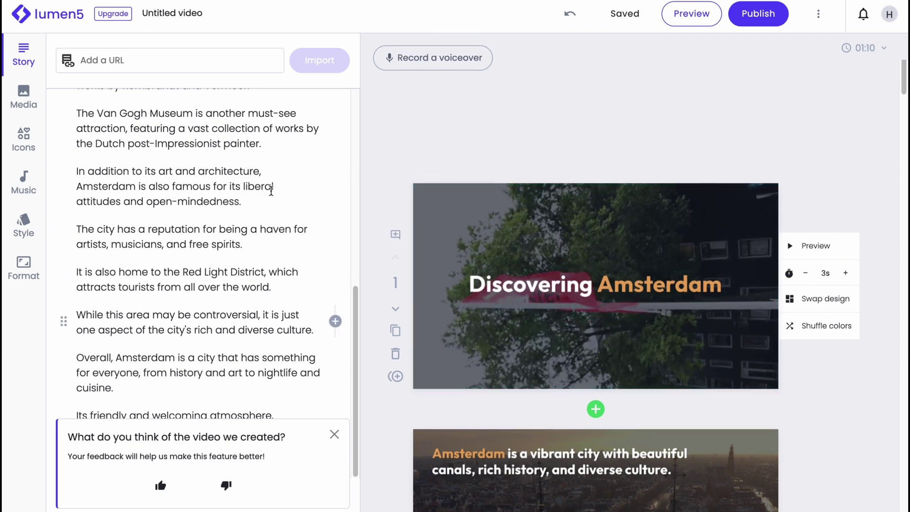
Step: Look through Lumen5's sidebar panels, then apply the Emerald colour palette under Style
left_click(24, 97)
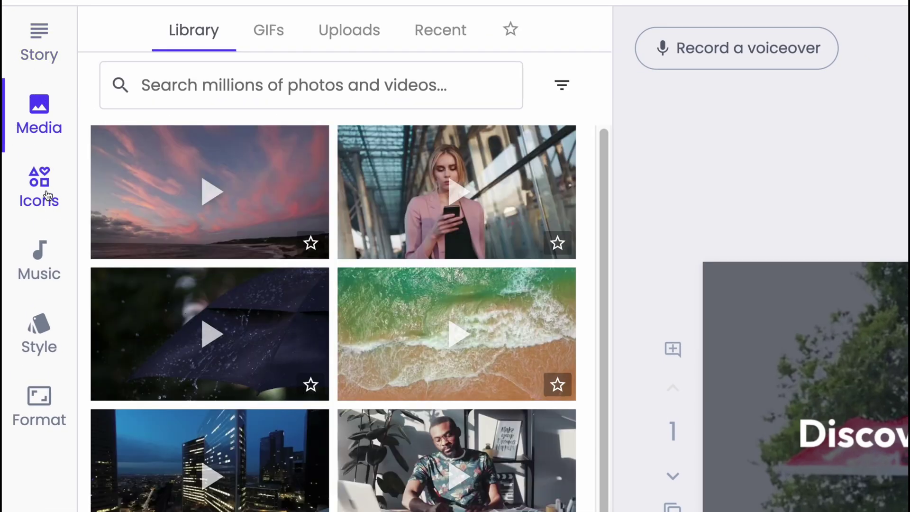
left_click(24, 140)
left_click(38, 263)
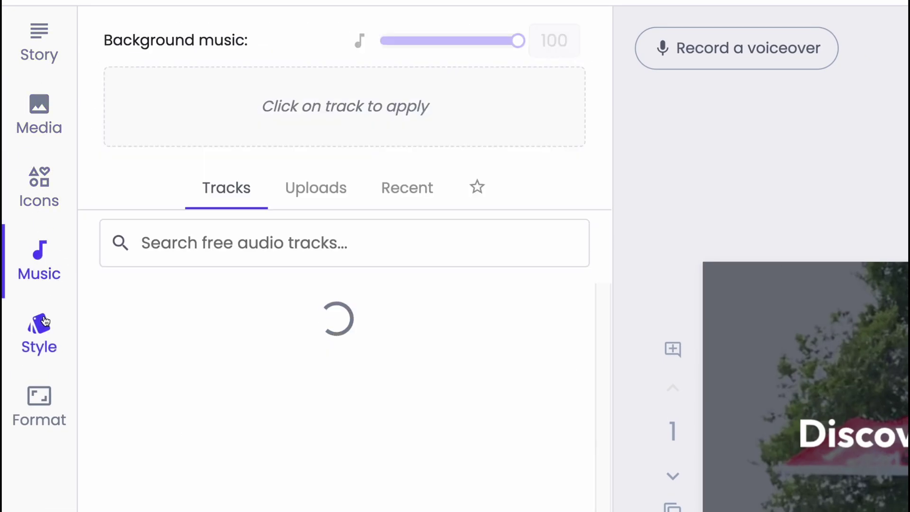
left_click(39, 330)
left_click(39, 403)
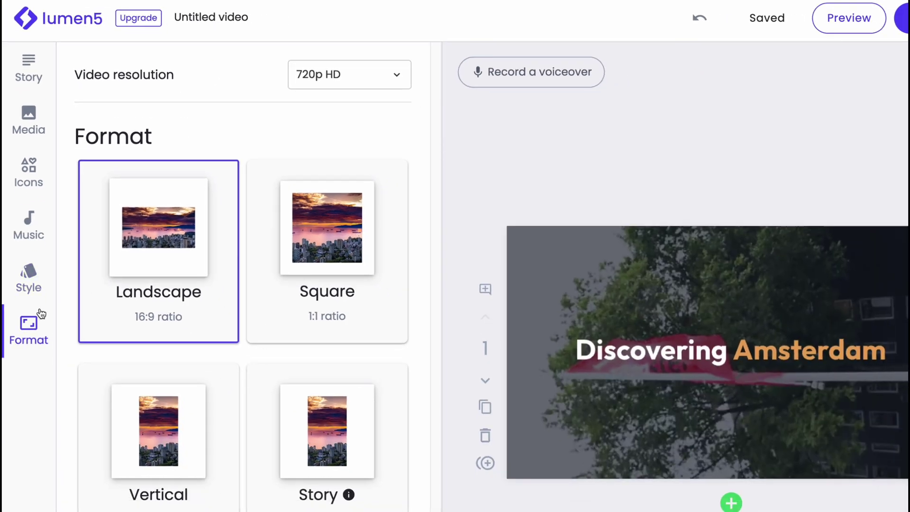
left_click(30, 298)
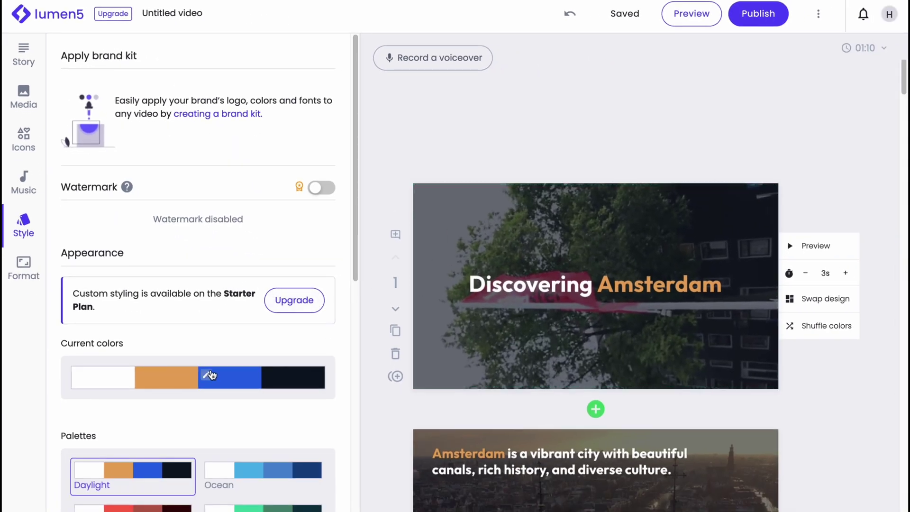
scroll(214, 373, "down", 2)
left_click(284, 417)
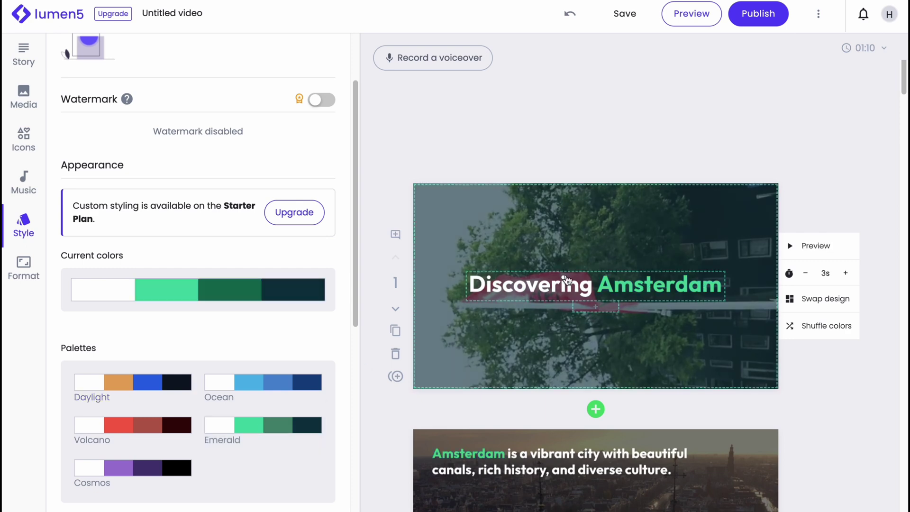
scroll(263, 280, "up", 2)
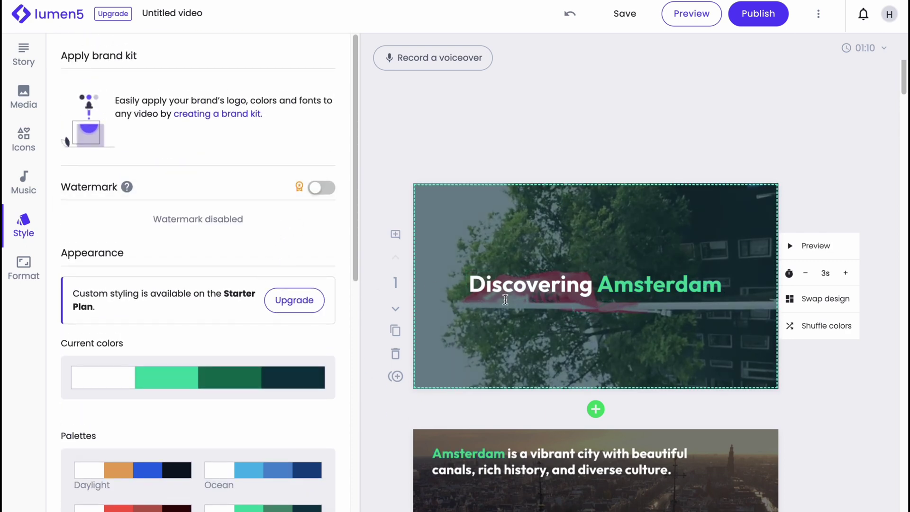
scroll(555, 303, "down", 2)
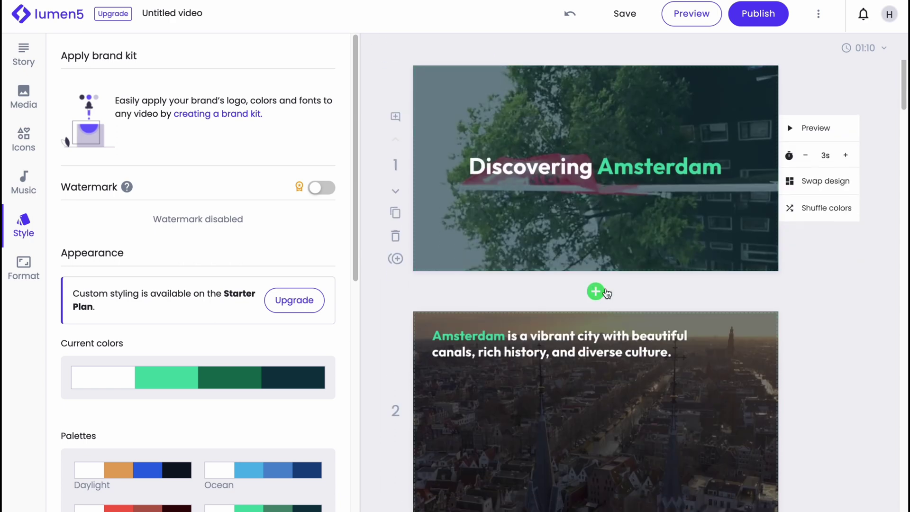
Step: Browse Lumen5's free and uploaded background music tracks
left_click(25, 178)
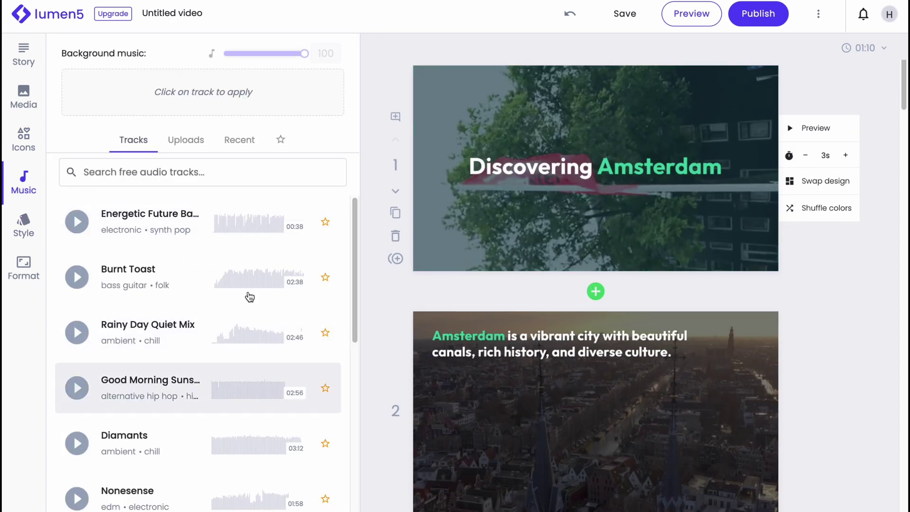
left_click(183, 142)
left_click(133, 141)
scroll(396, 238, "up", 2)
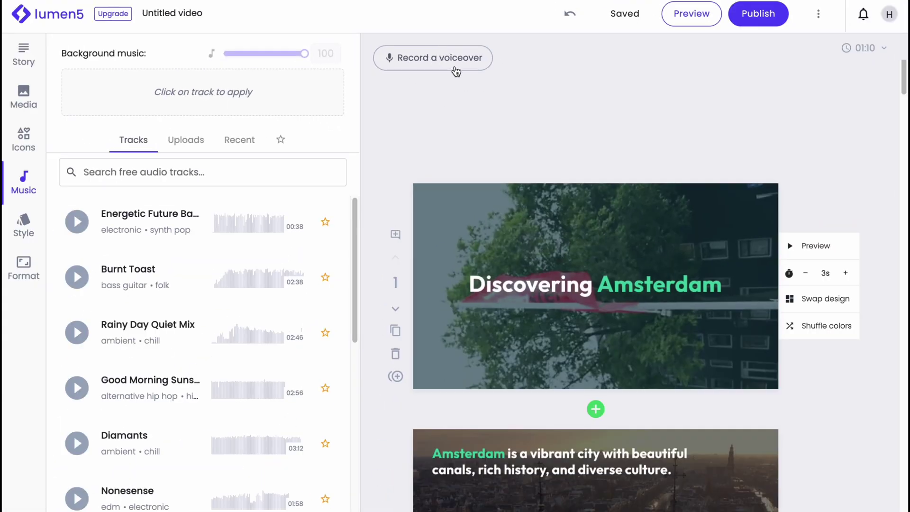
Step: Browse the icon library, uploaded icons and stock media library, then select the first scene
left_click(24, 139)
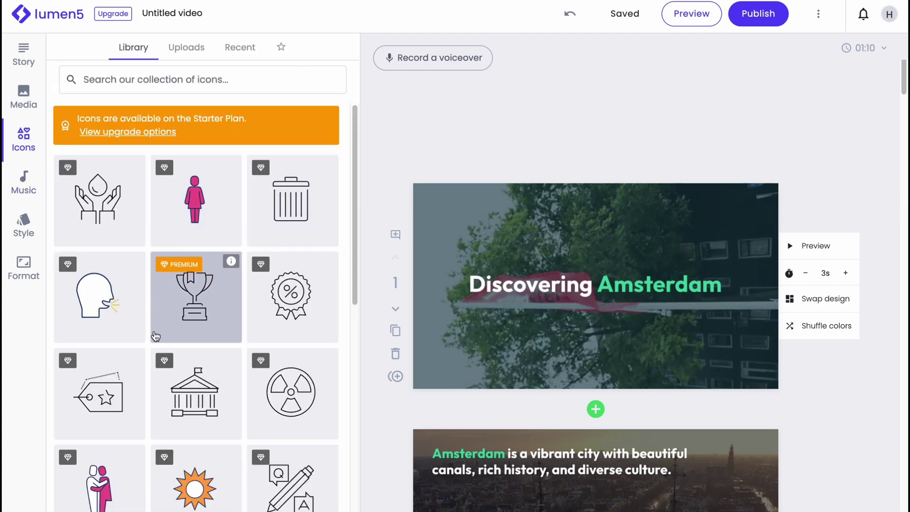
left_click(187, 47)
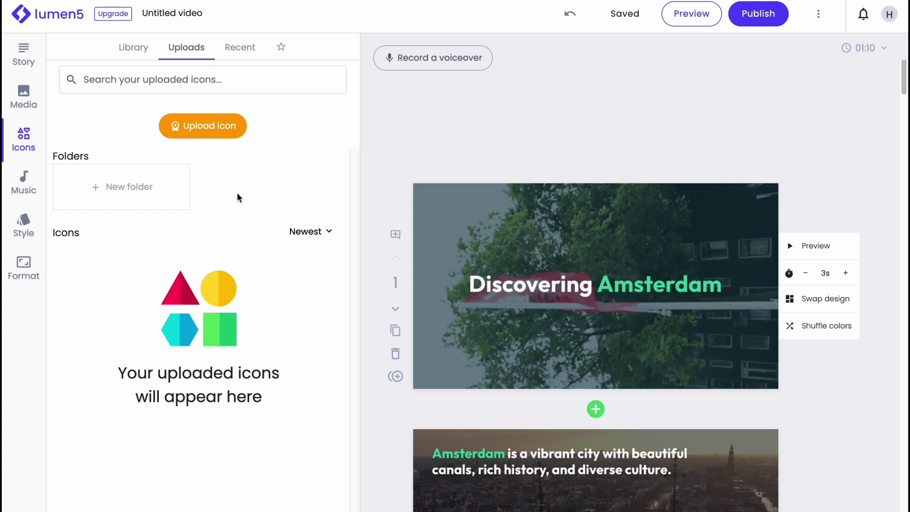
left_click(133, 47)
left_click(36, 95)
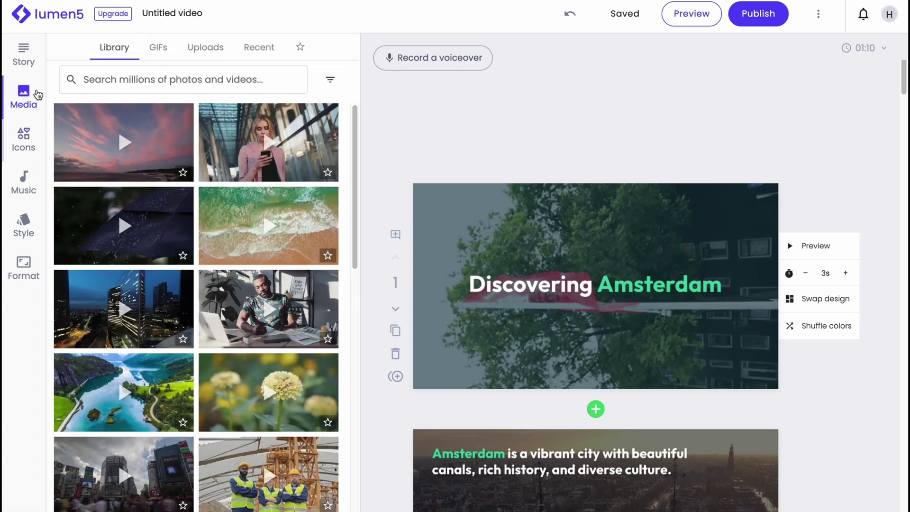
left_click(486, 229)
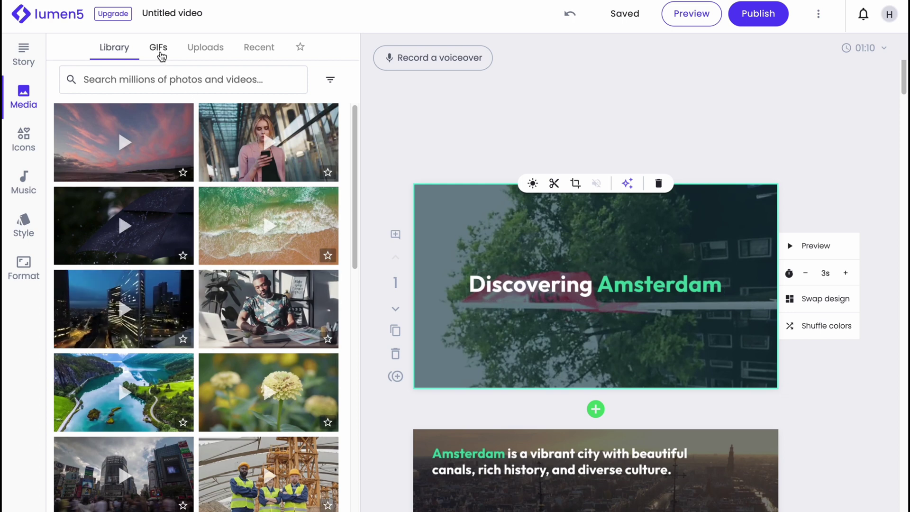
Step: Apply the night city skyline clip from the stock library to scene 1
left_click(158, 48)
left_click(205, 50)
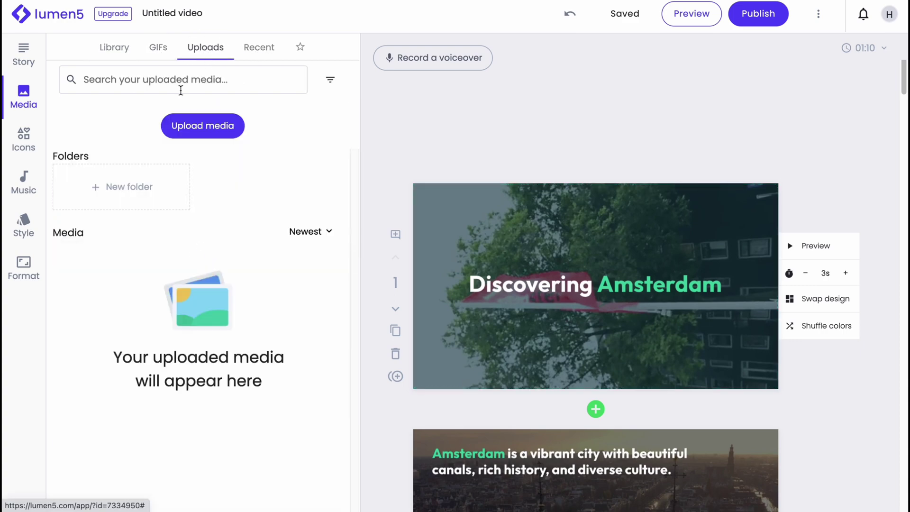
left_click(97, 47)
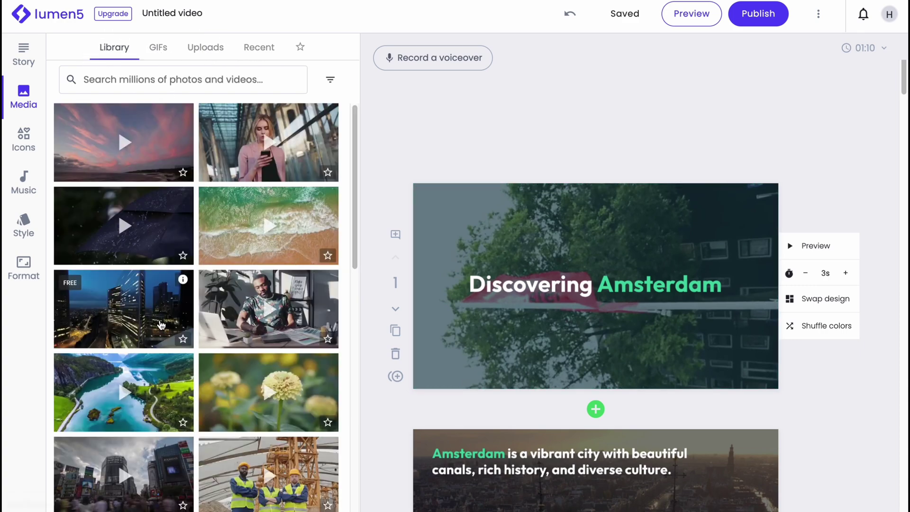
left_click(153, 316)
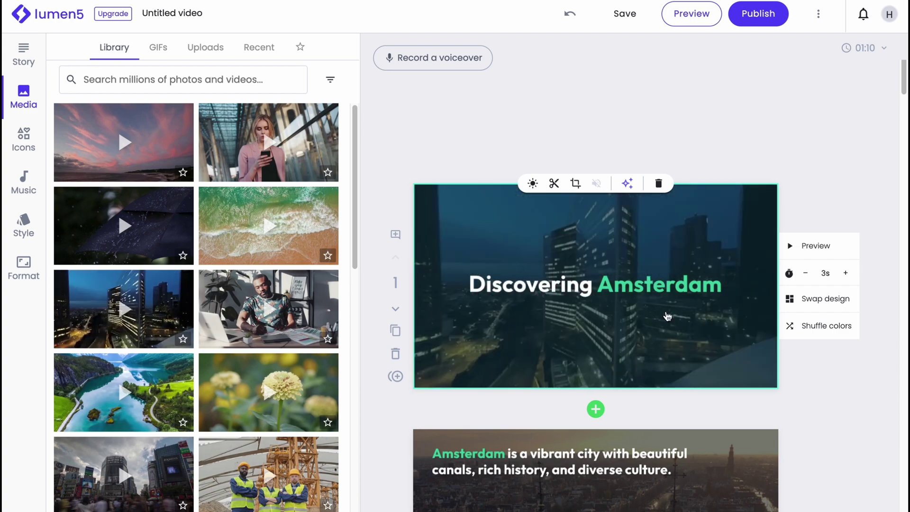
Step: Break the story's first paragraph in two after the word 'vibrant'
left_click(22, 56)
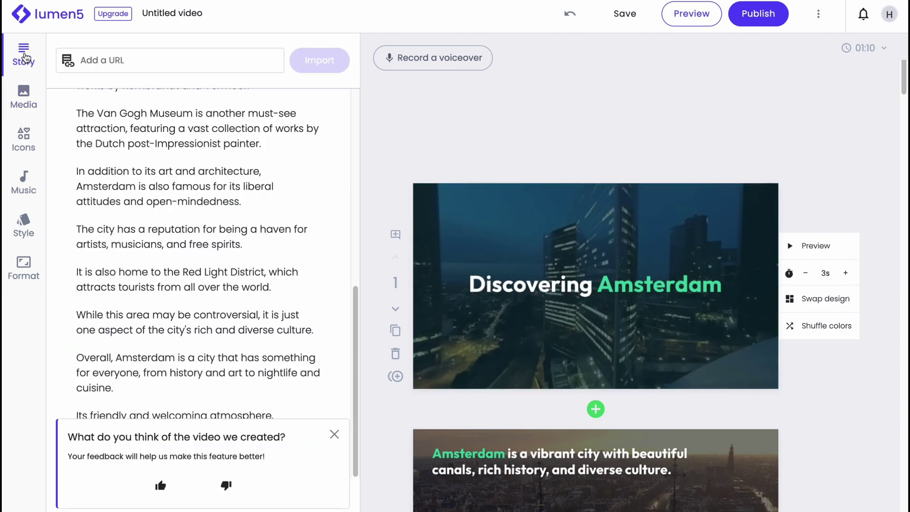
scroll(146, 316, "up", 3)
left_click(334, 436)
scroll(174, 132, "up", 2)
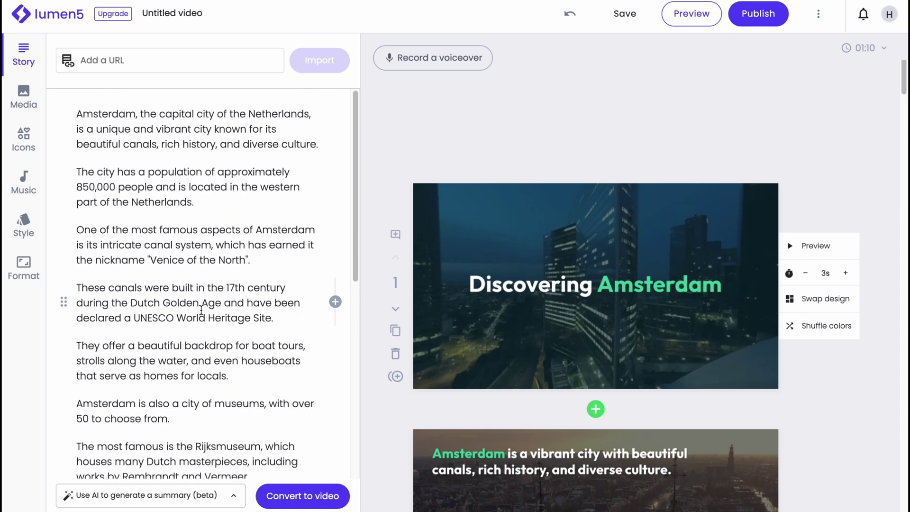
left_click(195, 129)
key("Return")
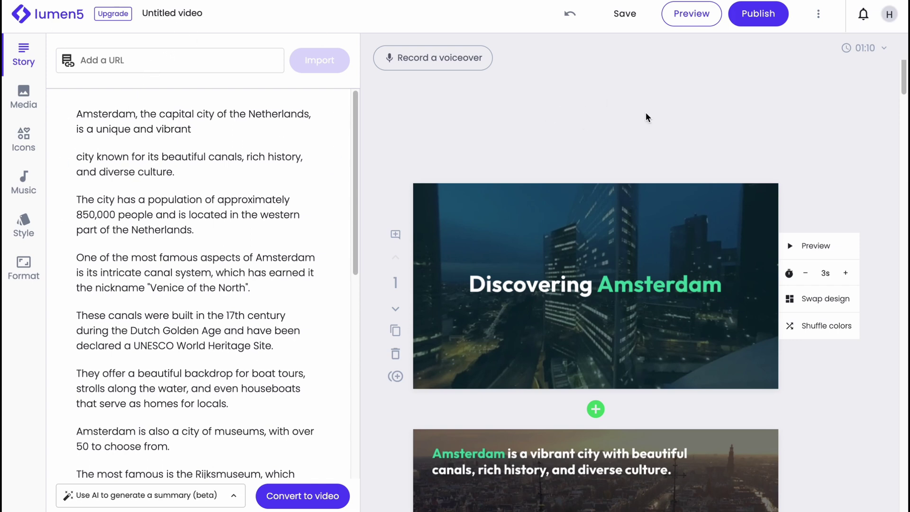
left_click(680, 229)
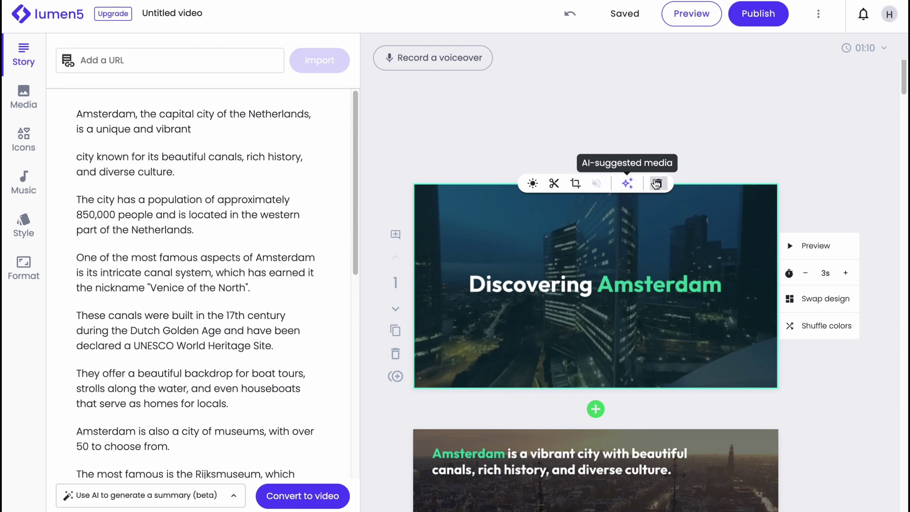
Step: Shorten the opening scene and shuffle its colours until the dark scheme returns
left_click(805, 274)
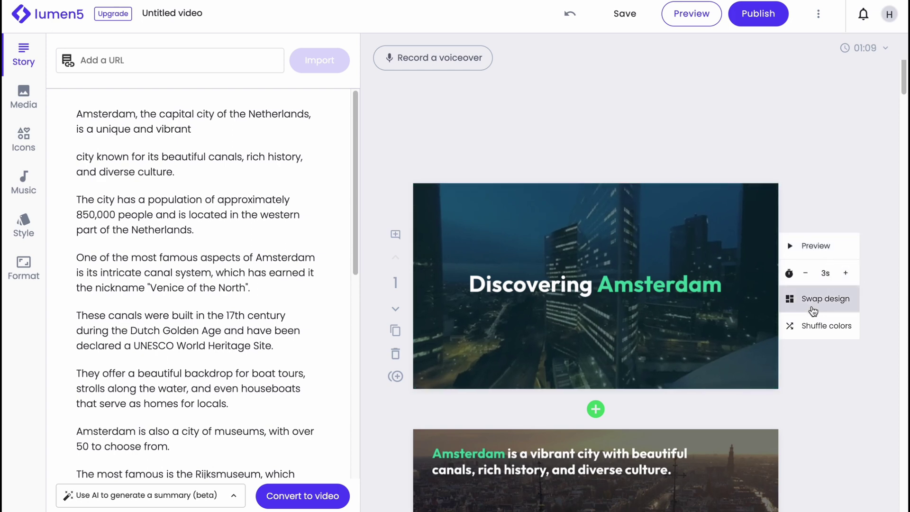
left_click(813, 331)
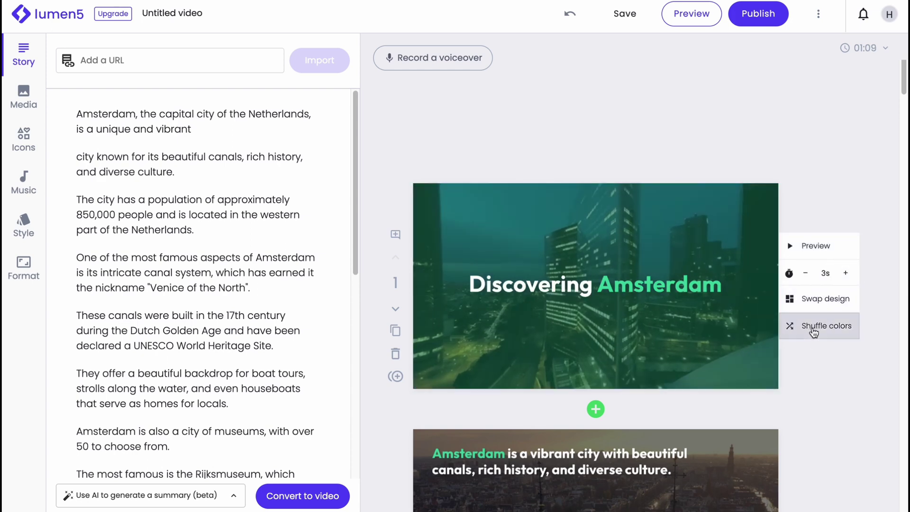
left_click(813, 331)
left_click(812, 331)
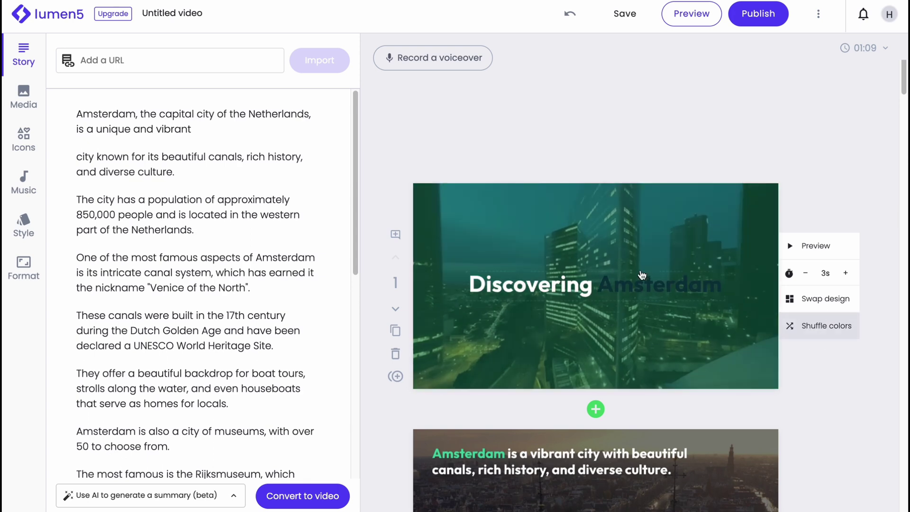
left_click(808, 333)
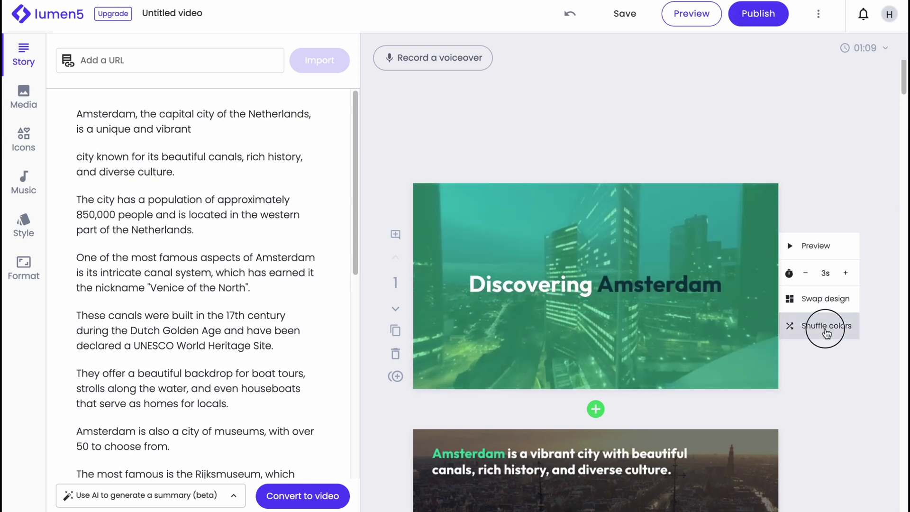
left_click(828, 330)
left_click(639, 286)
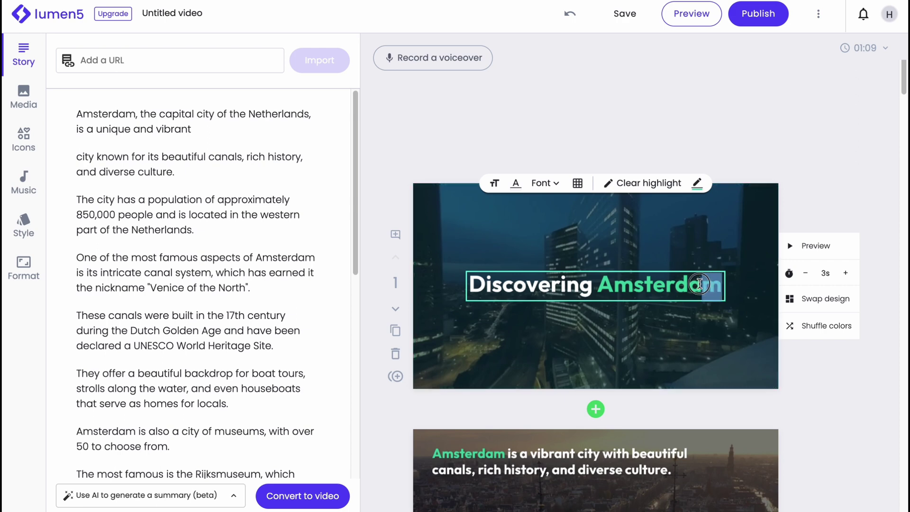
Step: Select and deselect the 'Discovering Amsterdam' title text twice to inspect it
left_click_drag(722, 286, 470, 285)
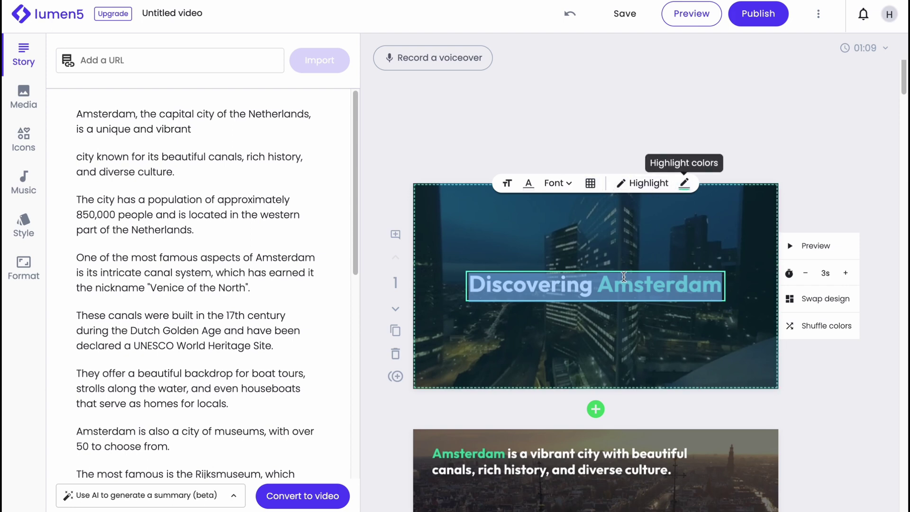
left_click(594, 290)
left_click_drag(594, 289, 403, 278)
left_click(499, 320)
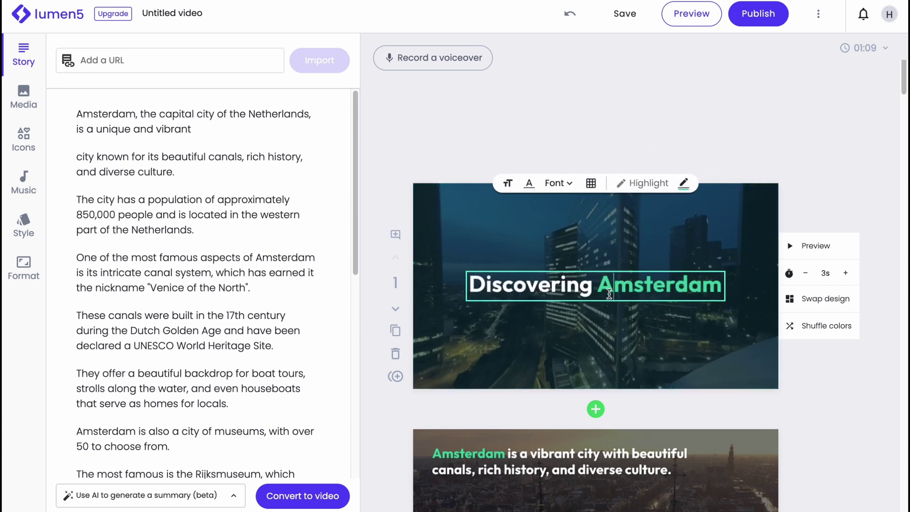
scroll(835, 408, "down", 2)
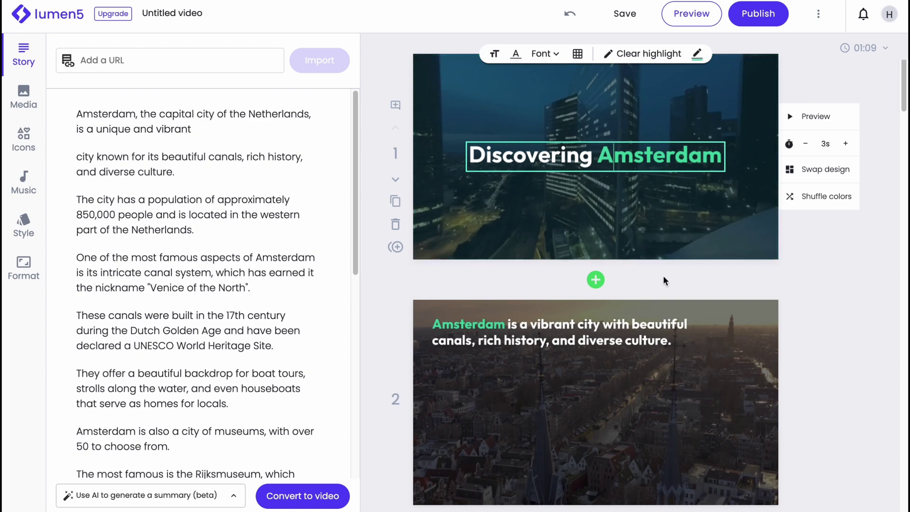
scroll(664, 276, "down", 2)
mouse_move(597, 288)
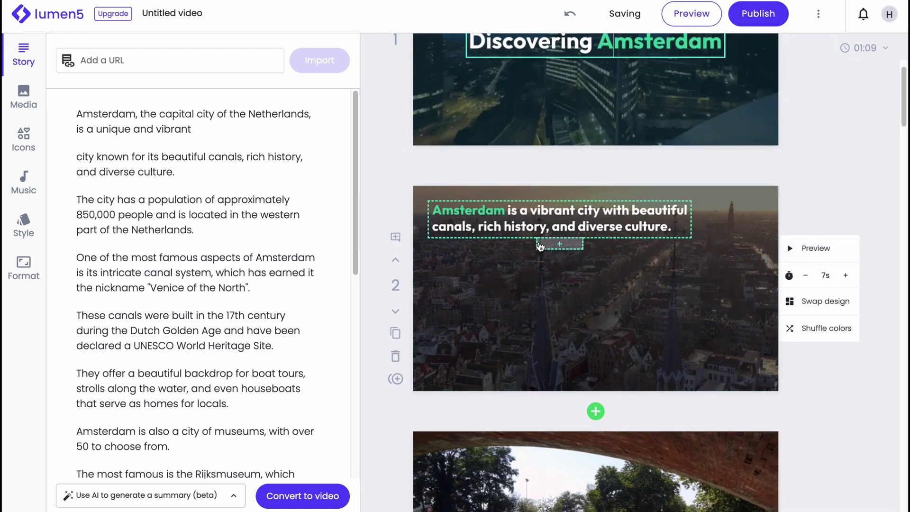
scroll(535, 302, "down", 3)
scroll(535, 303, "down", 4)
scroll(536, 302, "down", 5)
scroll(535, 302, "down", 5)
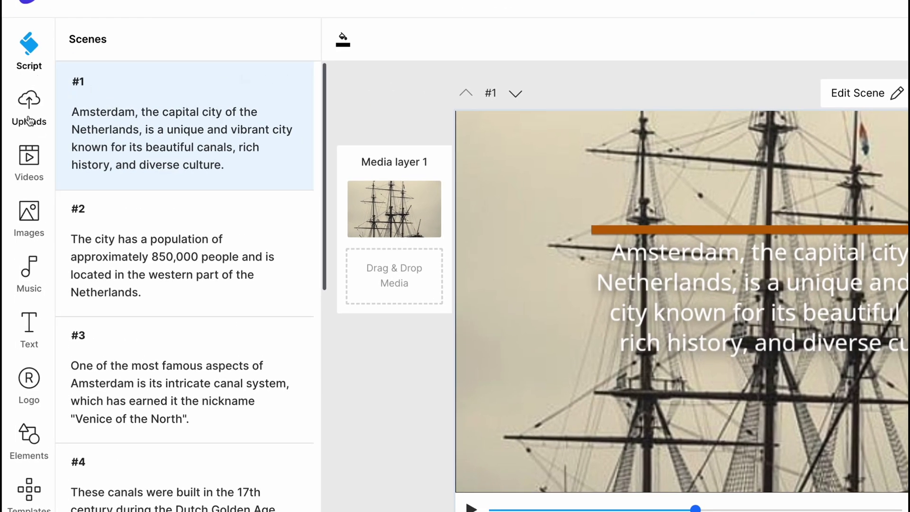
Step: Add the untrimmed close-up eye stock clip to scene #1
left_click(29, 114)
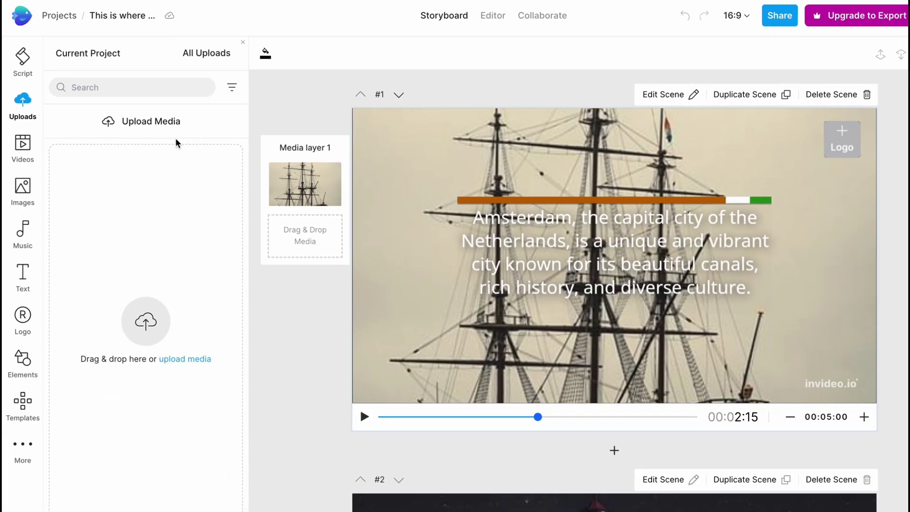
left_click(28, 150)
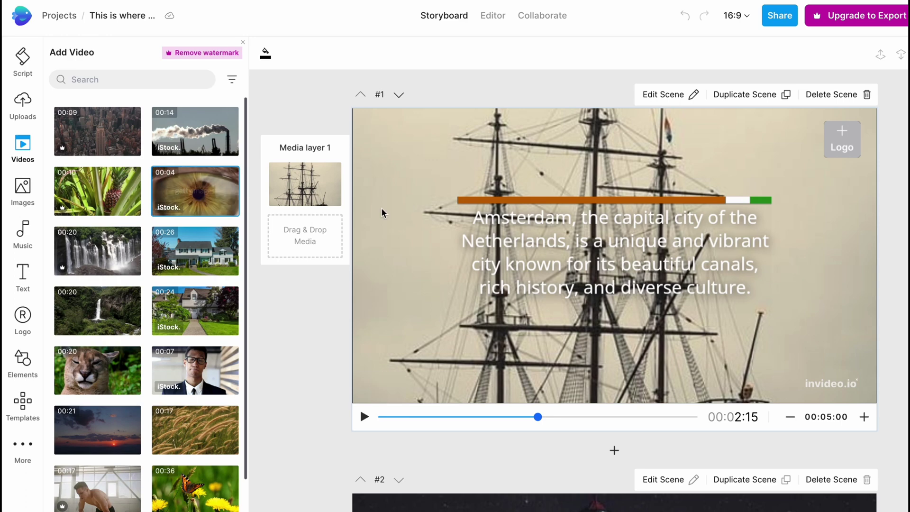
left_click_drag(195, 190, 594, 207)
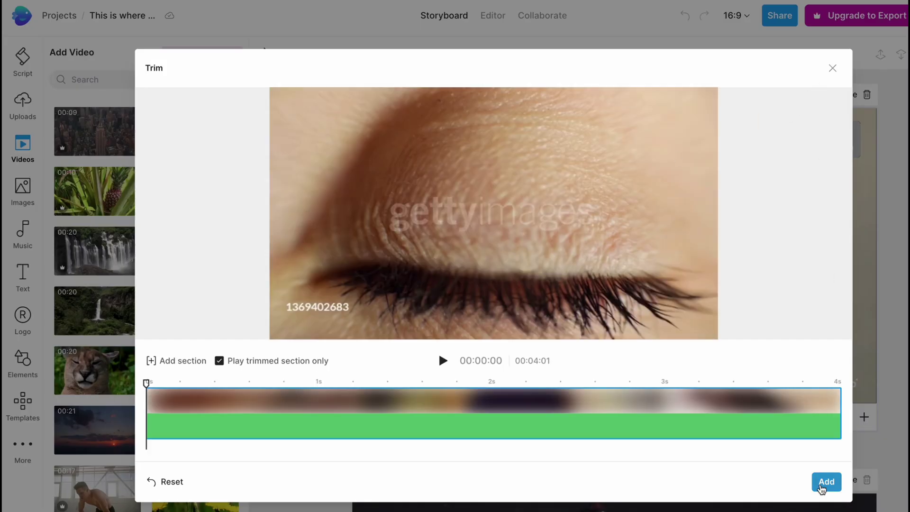
left_click(826, 482)
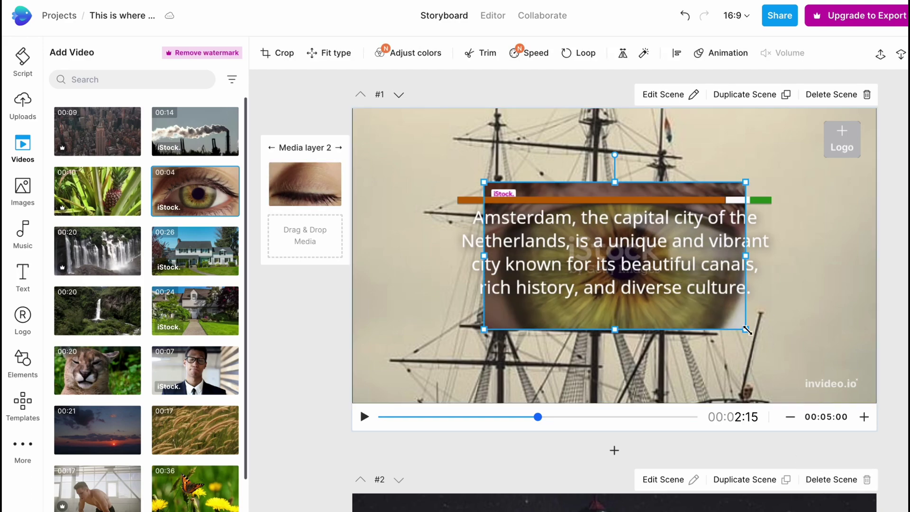
Step: Stretch the eye clip's corners until it covers the whole scene
left_click_drag(746, 329, 878, 406)
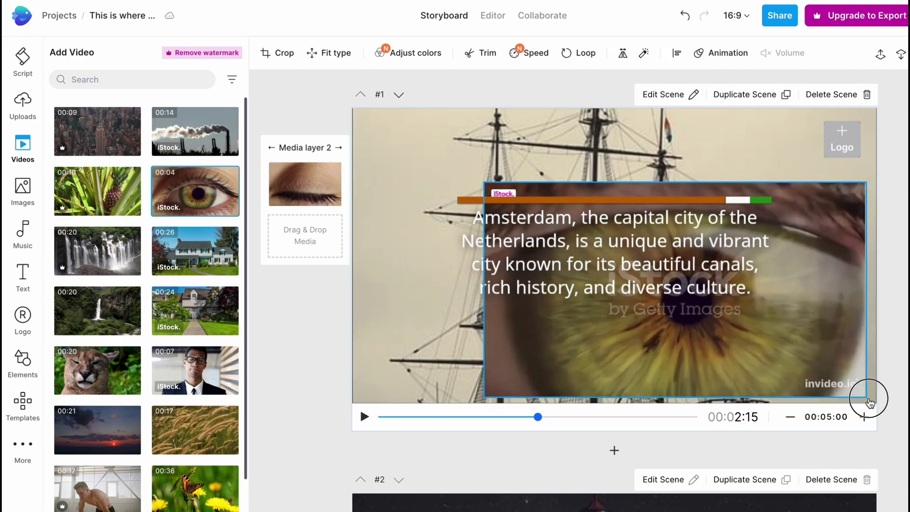
left_click(482, 182)
left_click(488, 187)
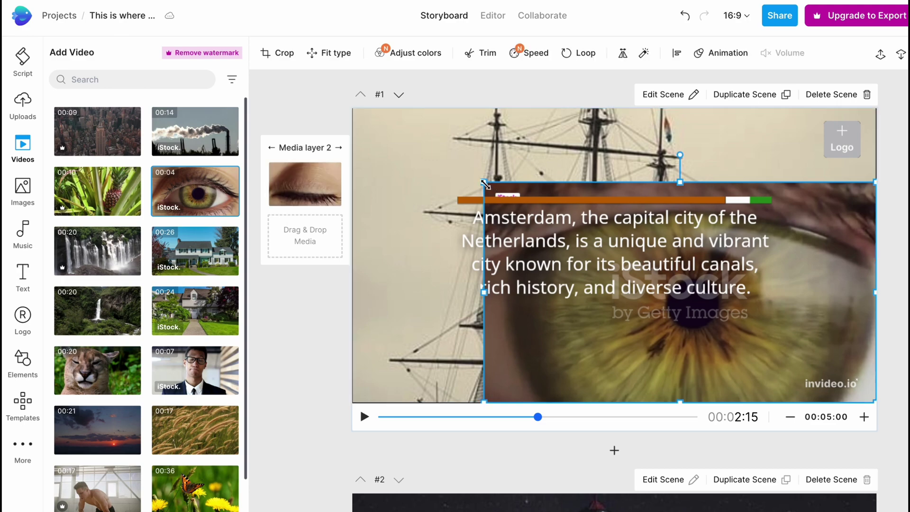
left_click_drag(485, 184, 354, 121)
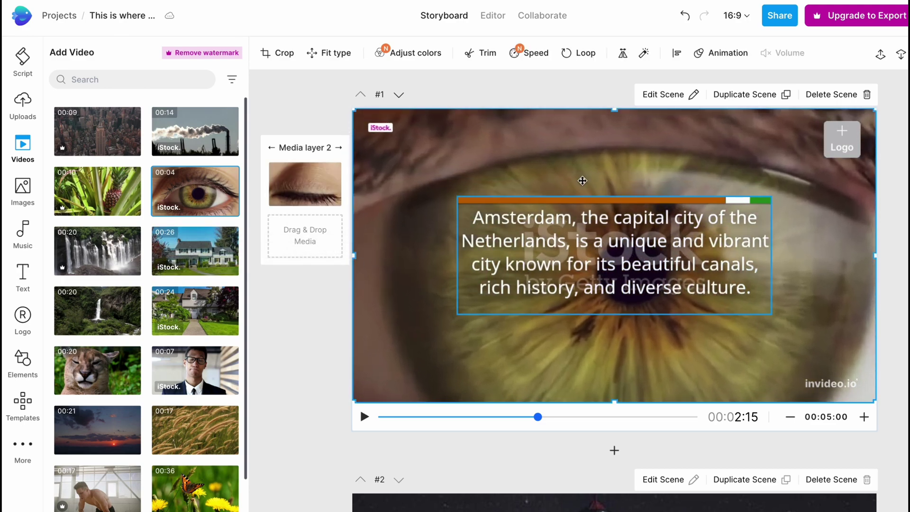
Step: Browse the stock images and music moods without adding anything, ending on the text styles library
left_click(23, 188)
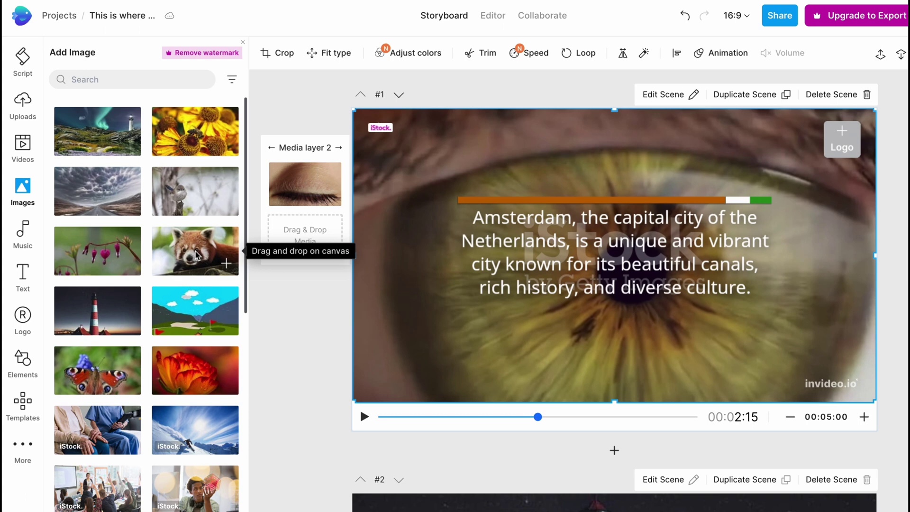
left_click(23, 231)
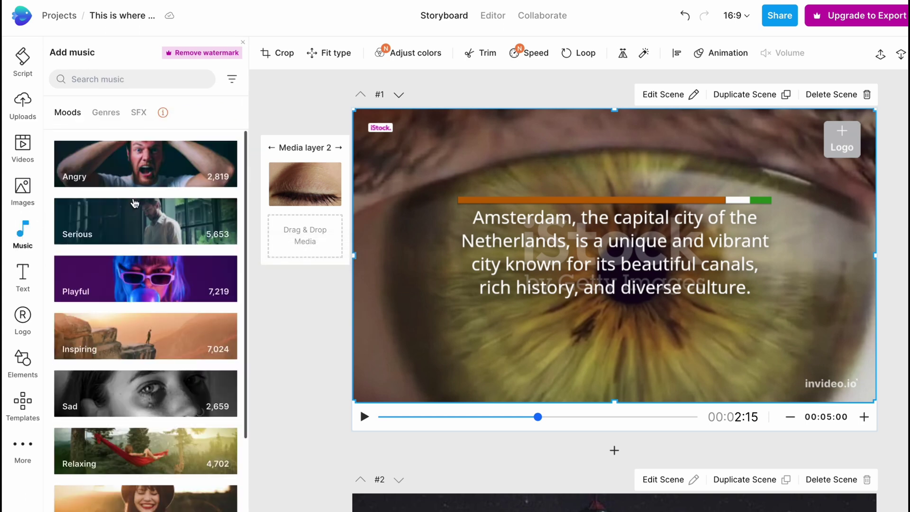
scroll(147, 214, "down", 2)
scroll(178, 249, "down", 2)
scroll(218, 284, "down", 2)
scroll(218, 284, "down", 2)
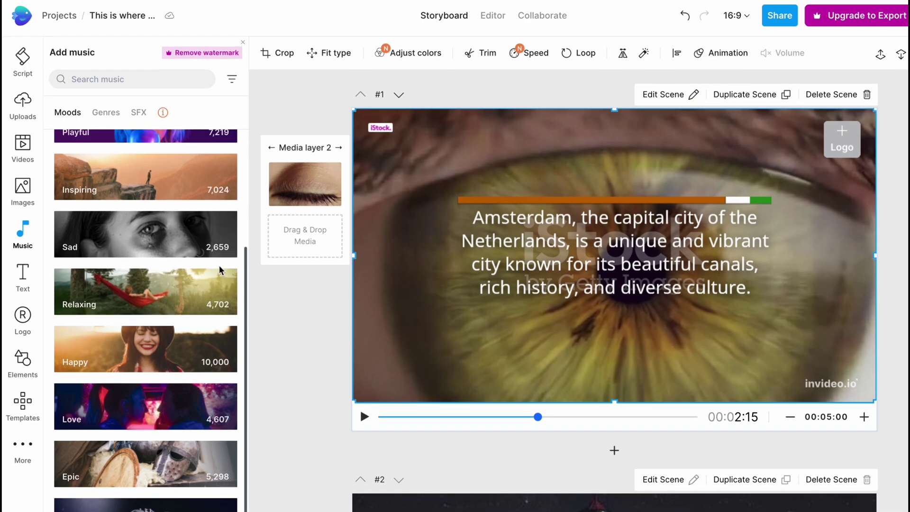
left_click(23, 278)
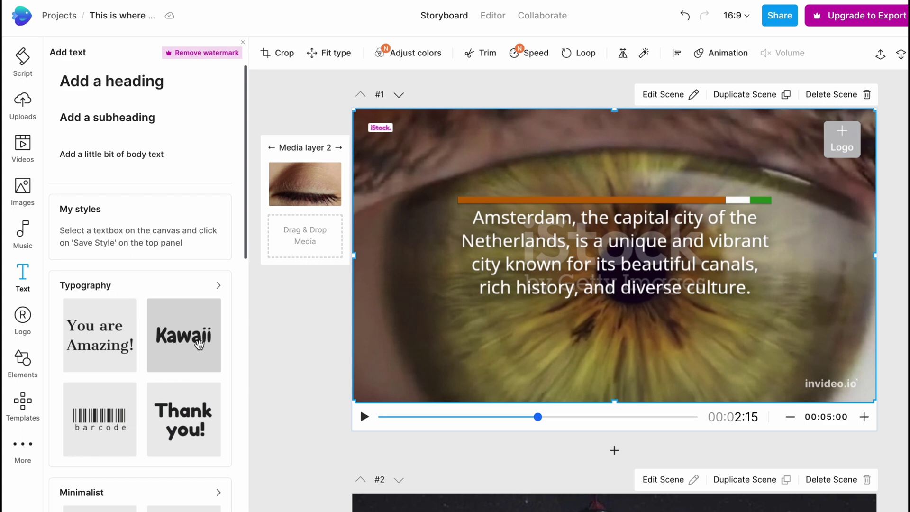
scroll(85, 342, "down", 1)
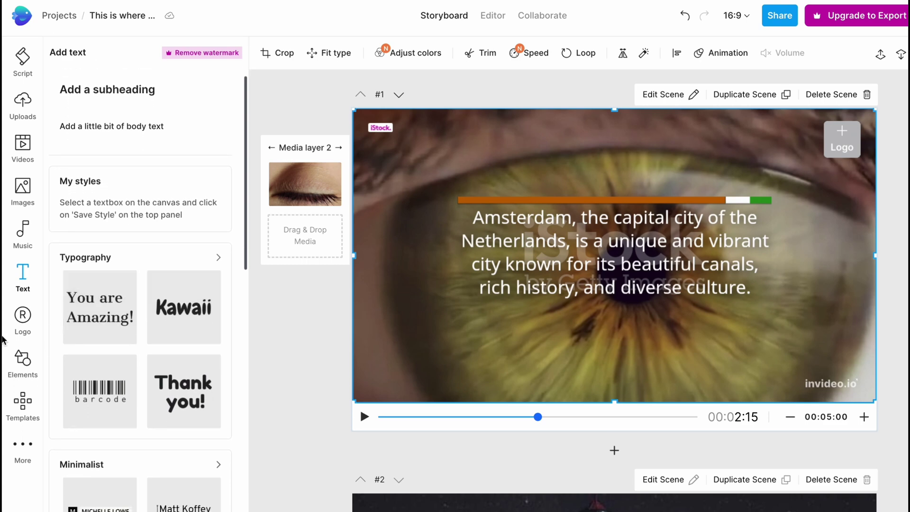
Step: Browse the Logo, Elements and Templates libraries without adding anything, and deselect the eye clip
left_click(22, 321)
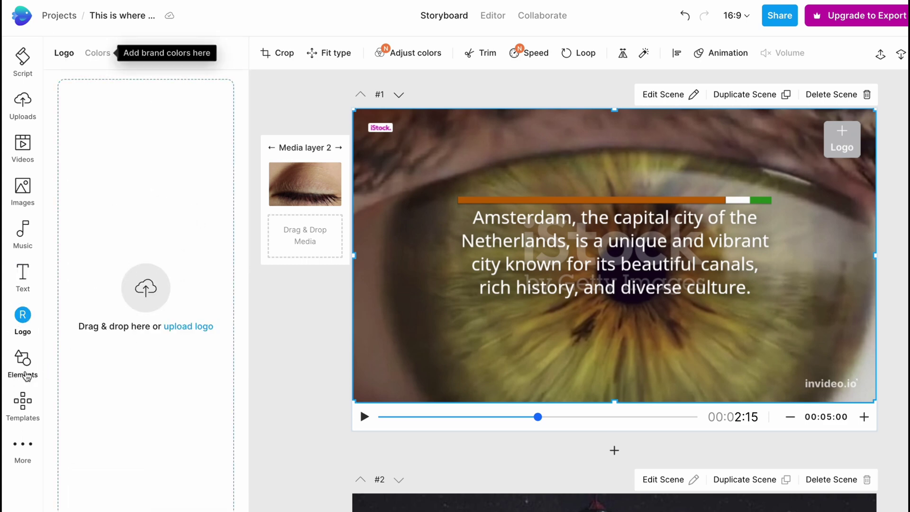
left_click(25, 372)
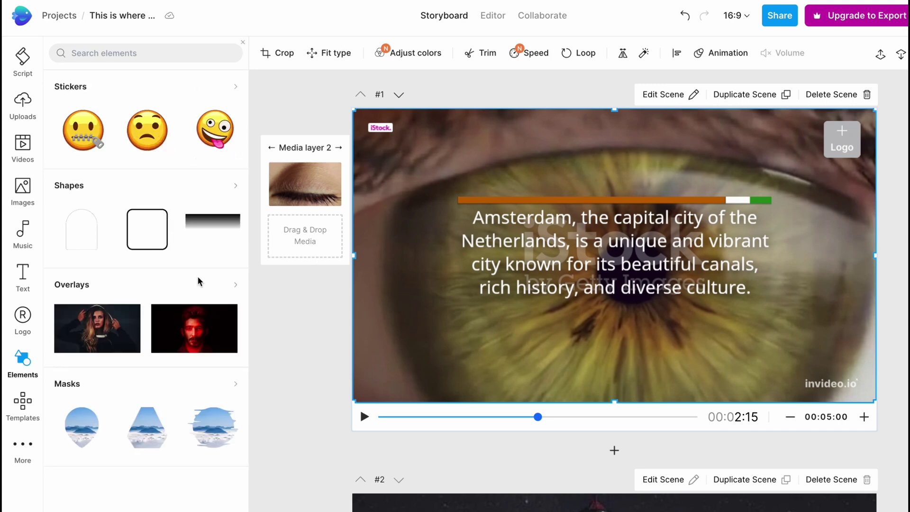
scroll(196, 277, "down", 1)
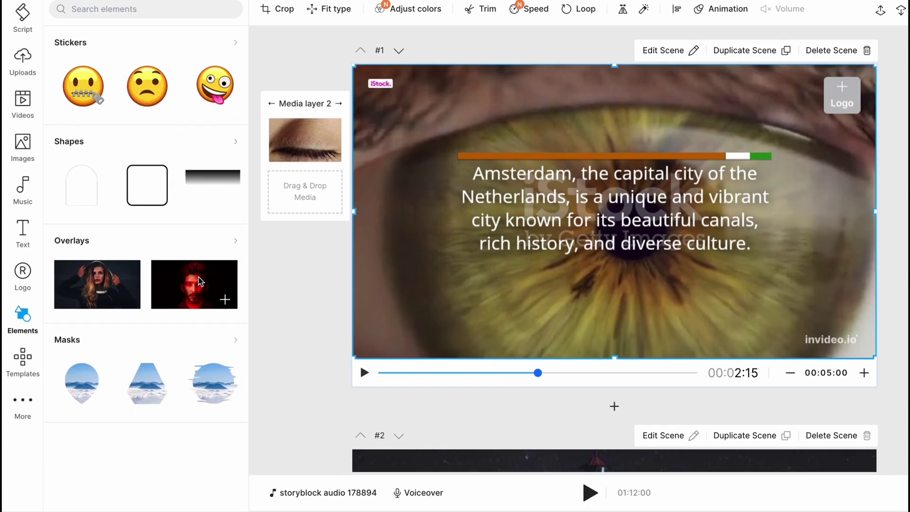
left_click(24, 358)
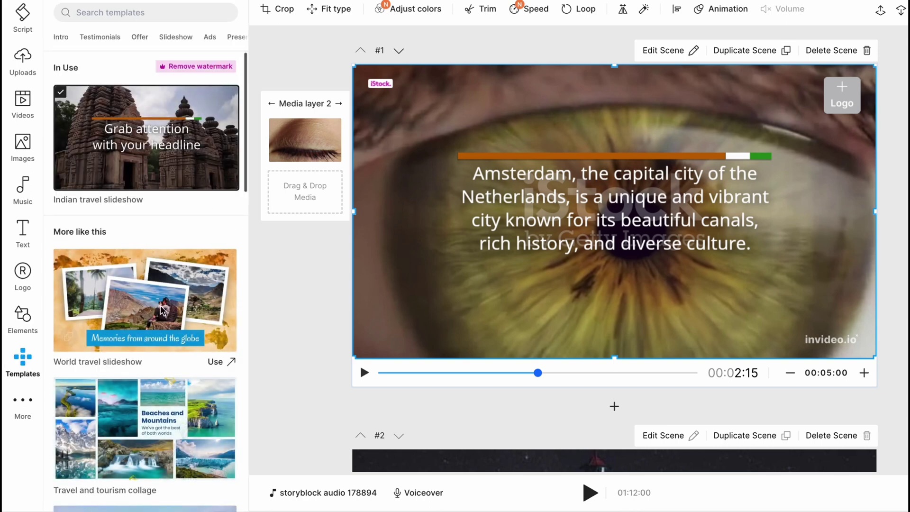
left_click(311, 340)
scroll(302, 330, "up", 1)
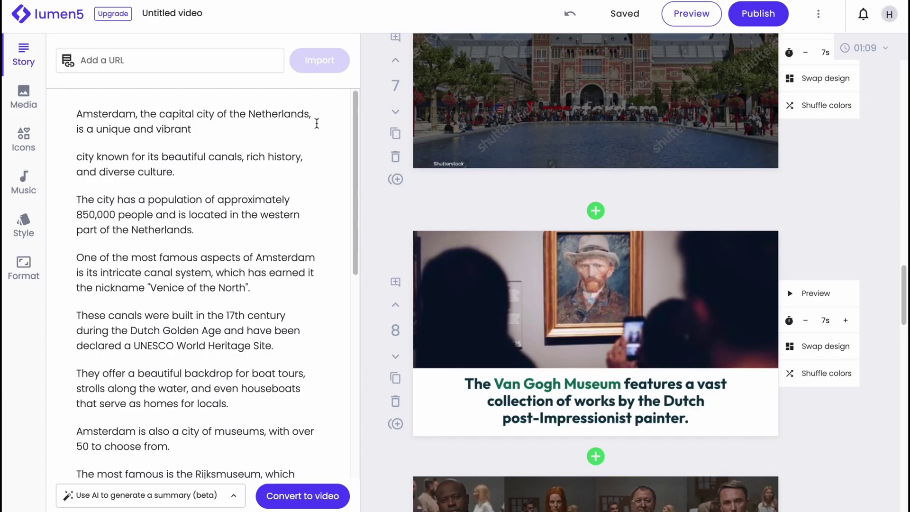
scroll(422, 128, "up", 1)
scroll(423, 129, "up", 10)
scroll(423, 128, "up", 4)
scroll(420, 121, "up", 7)
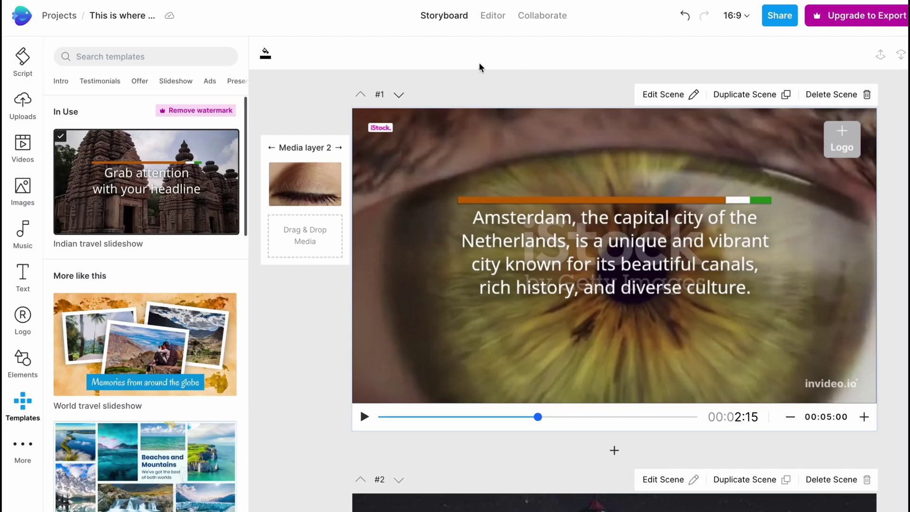
Step: Select scene #1's Amsterdam caption and open its text for editing
left_click(579, 139)
left_click(570, 235)
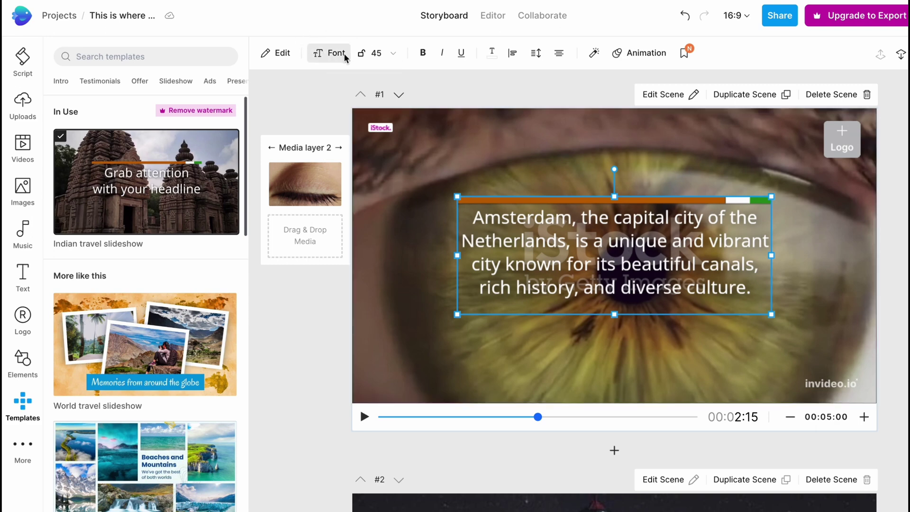
left_click(290, 54)
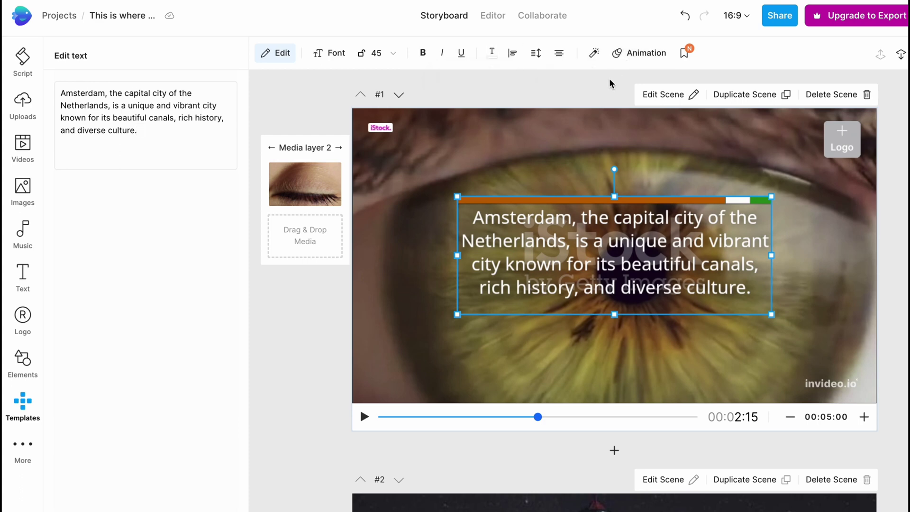
Step: In the full timeline editor, move through the scenes to the third, canal-system scene
left_click(694, 100)
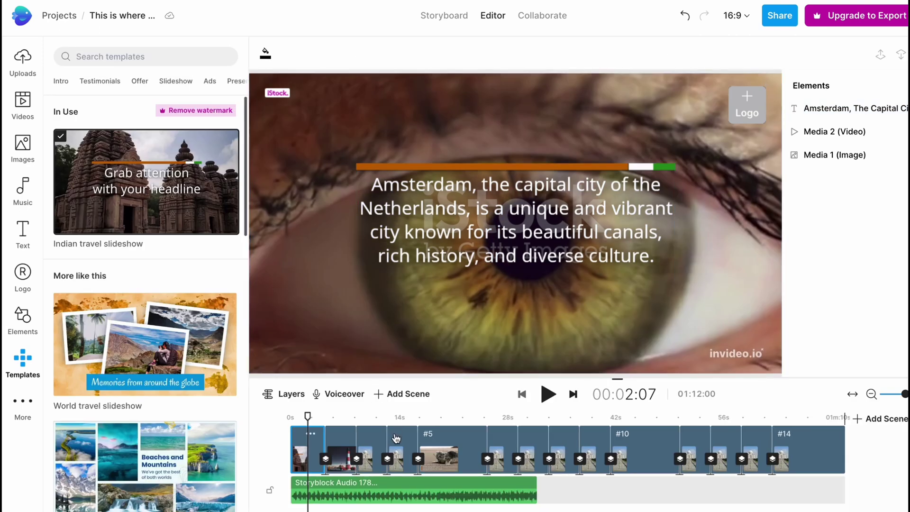
left_click(395, 439)
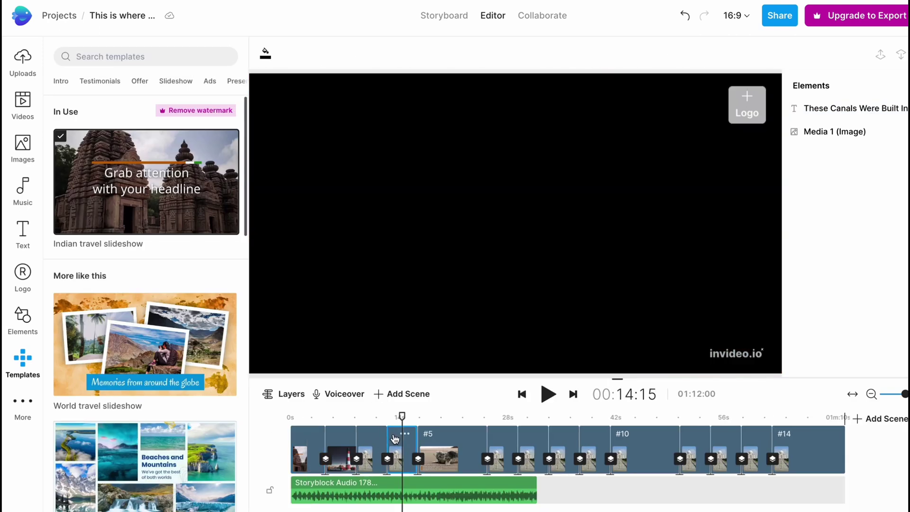
left_click(316, 437)
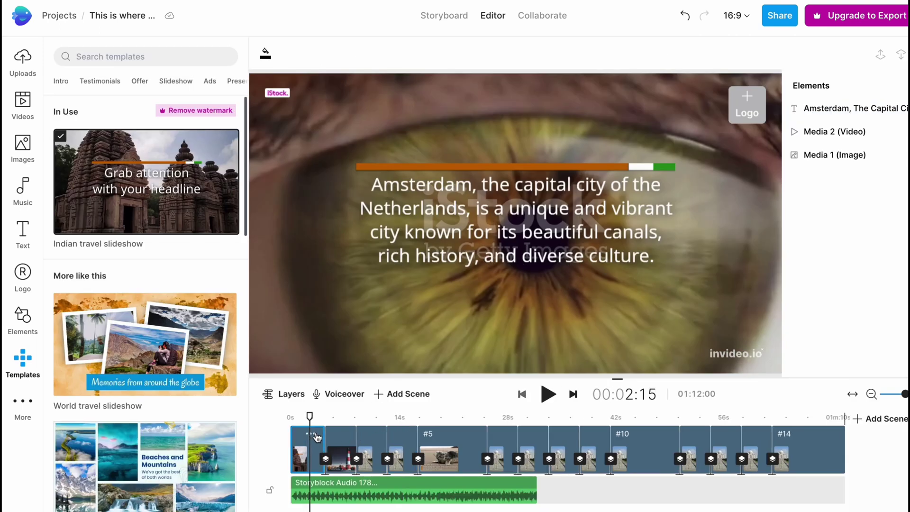
left_click(339, 439)
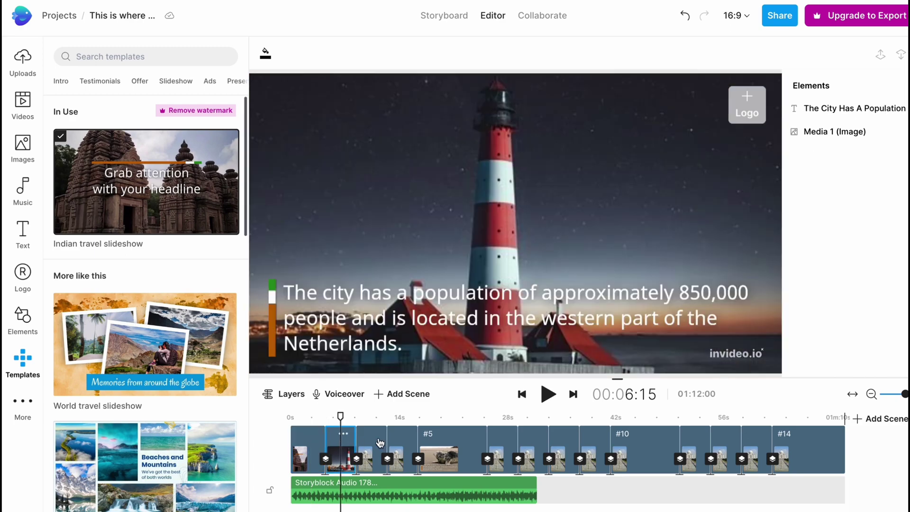
left_click(379, 442)
Step: Select the canal scene's background photo, nudge it on the canvas, and deselect it
left_click(434, 311)
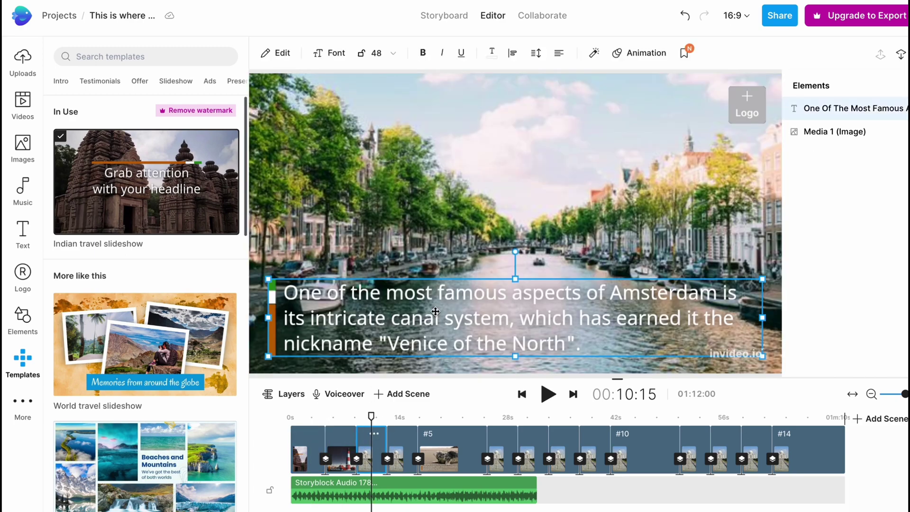
left_click(479, 130)
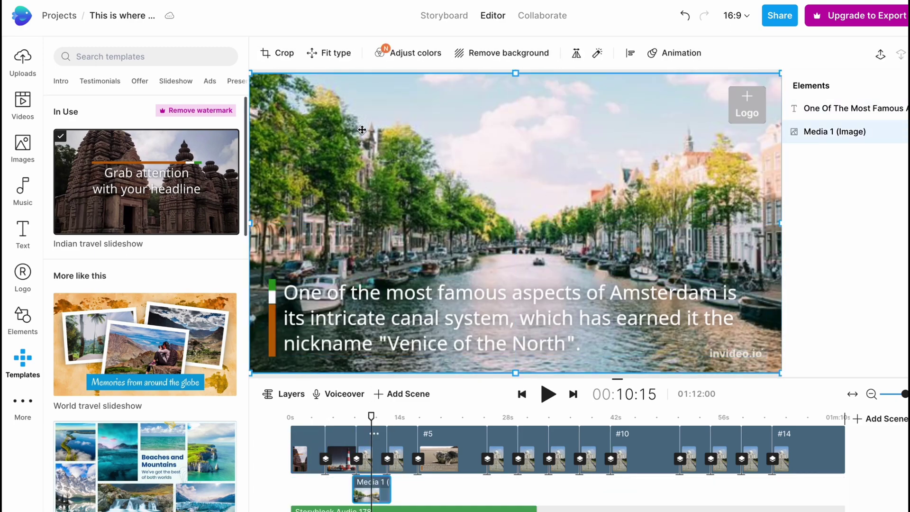
mouse_move(363, 131)
left_mouse_down()
mouse_move(373, 131)
mouse_move(362, 132)
left_mouse_up()
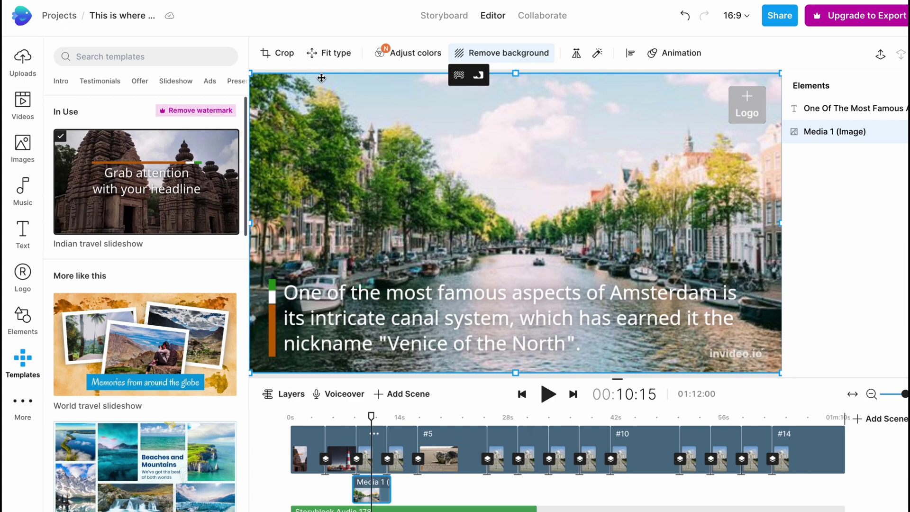
left_click(266, 439)
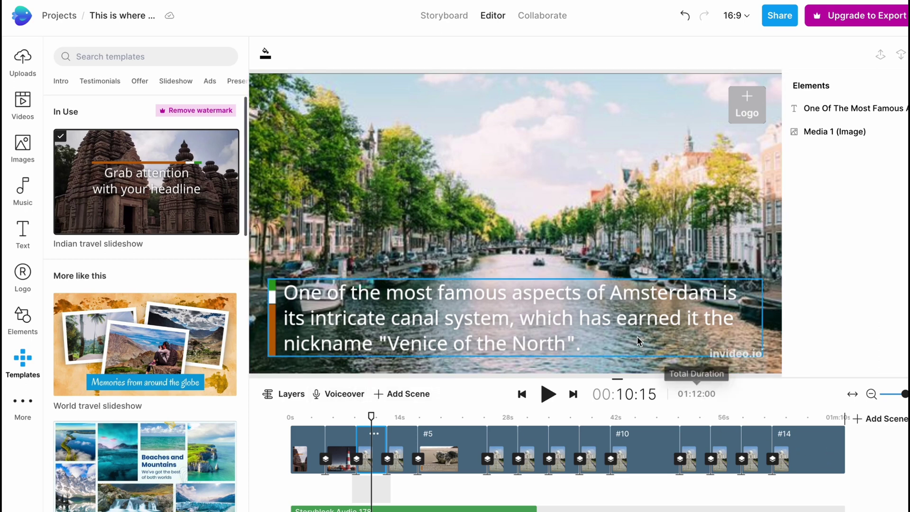
Step: Dismiss the team invite dialog, choose 720p export quality, and reach the upgrade plans
left_click(783, 20)
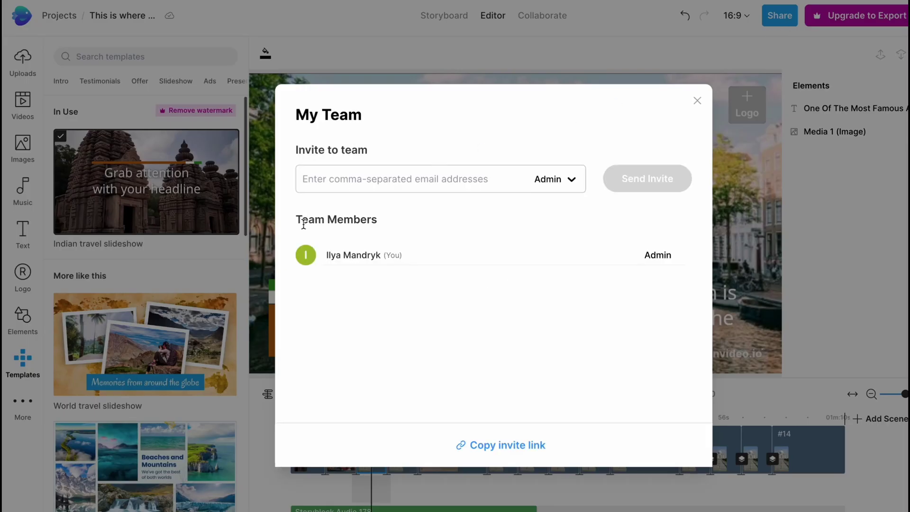
left_click(697, 100)
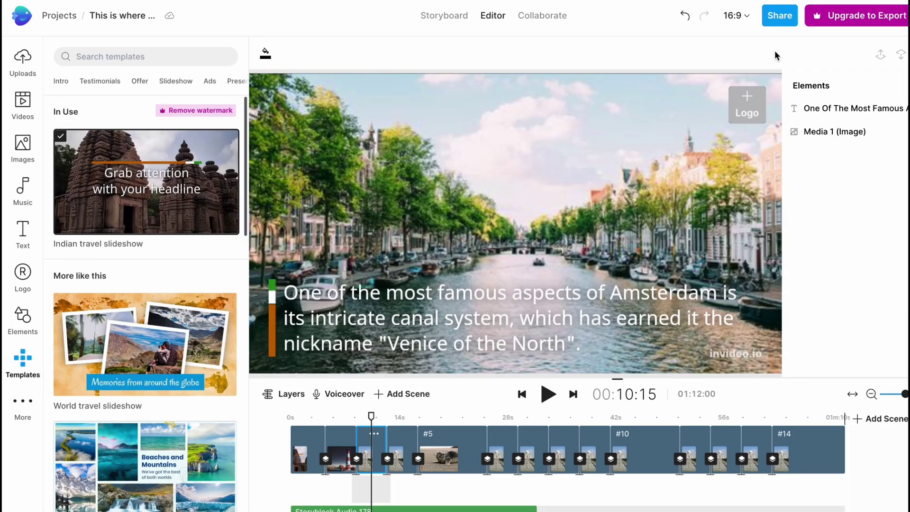
left_click(862, 17)
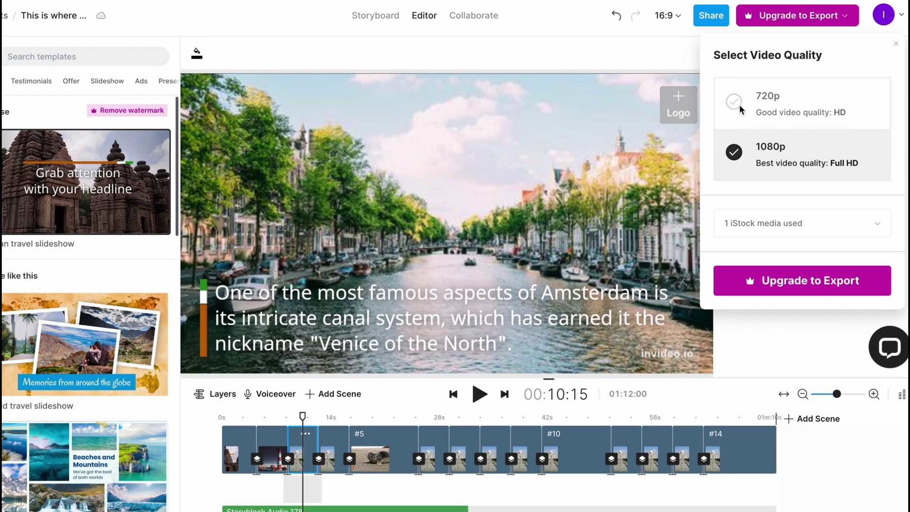
left_click(740, 107)
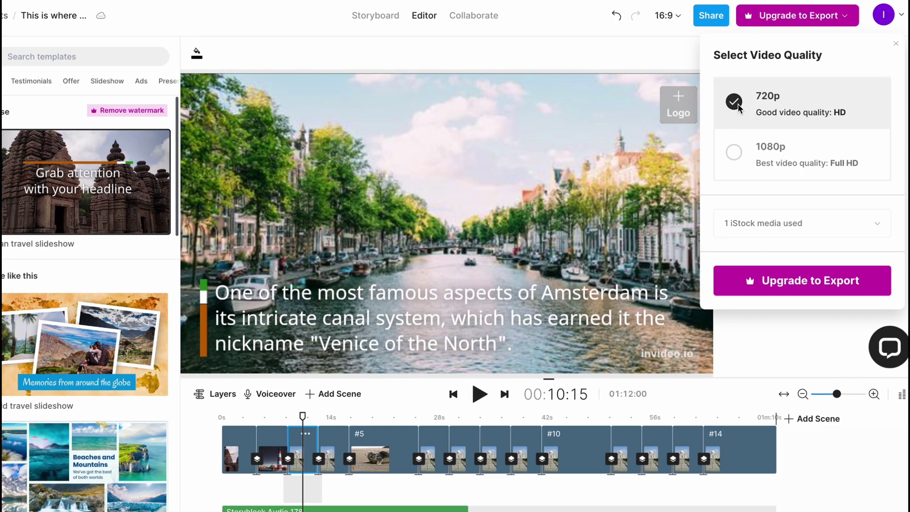
left_click(786, 283)
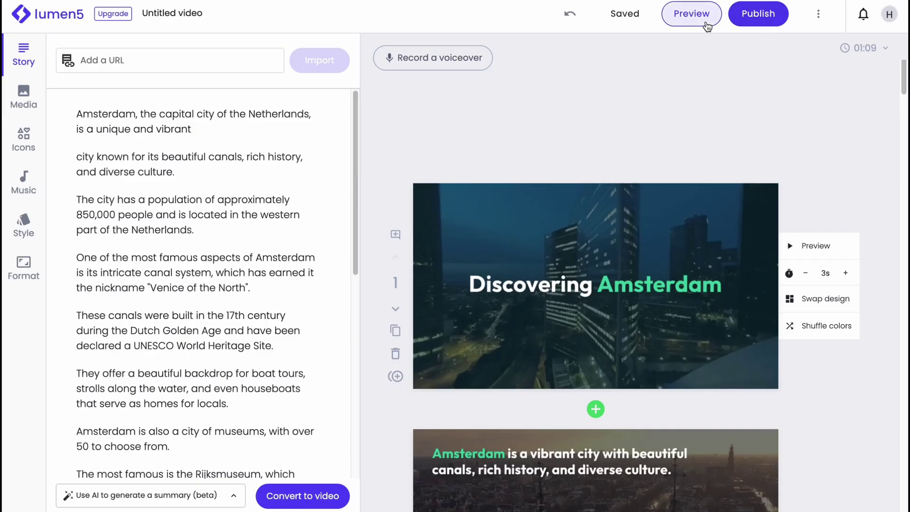
Step: Try publishing the Lumen5 Amsterdam video and view its upgrade plan options
left_click(760, 15)
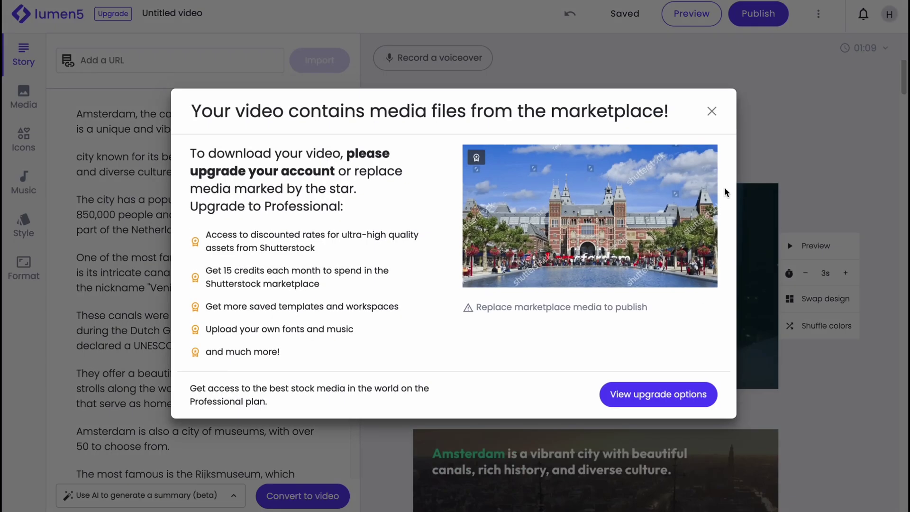
left_click(658, 394)
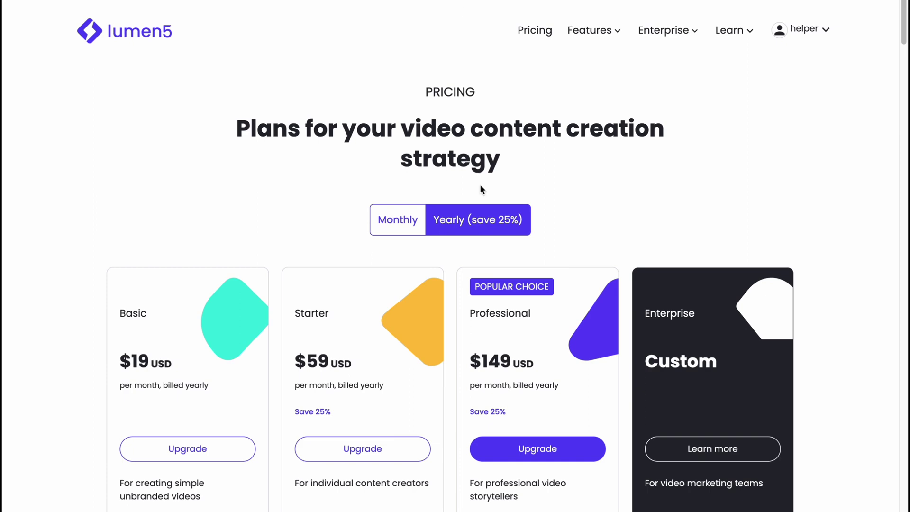
scroll(484, 186, "down", 3)
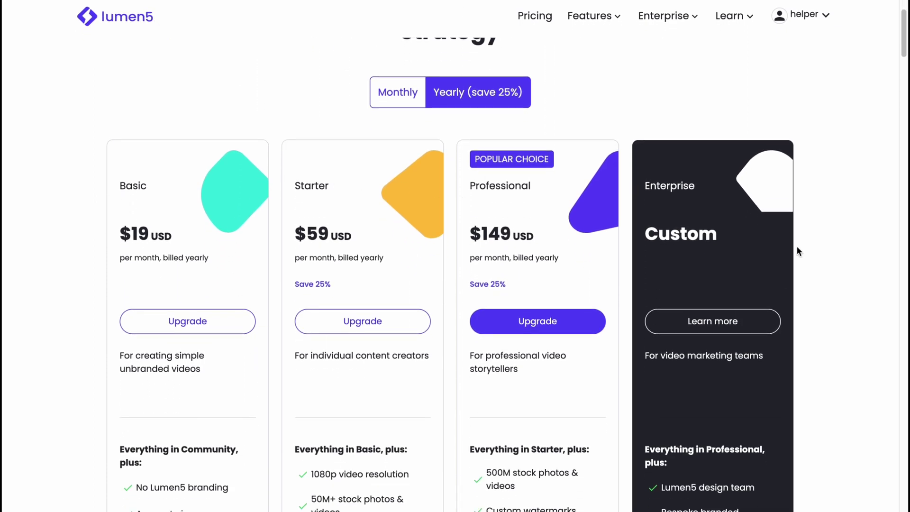
scroll(214, 200, "down", 2)
scroll(170, 331, "up", 4)
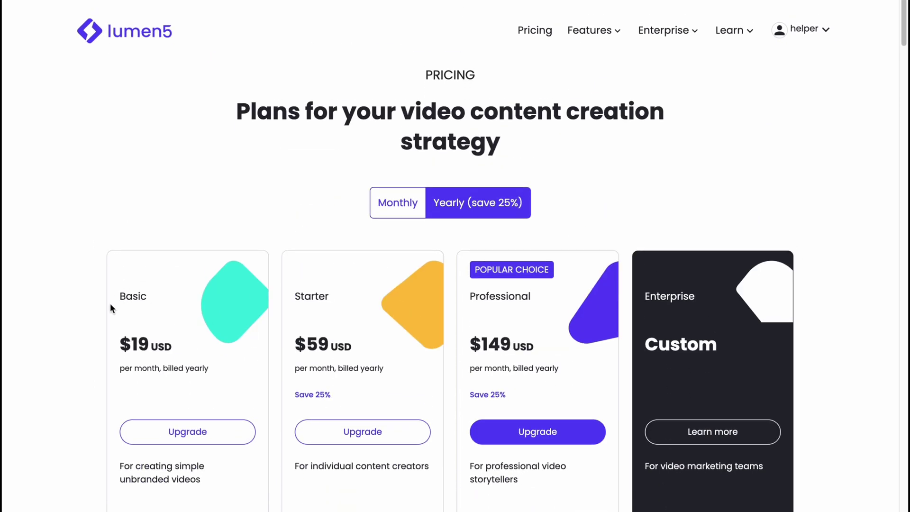
scroll(158, 313, "down", 1)
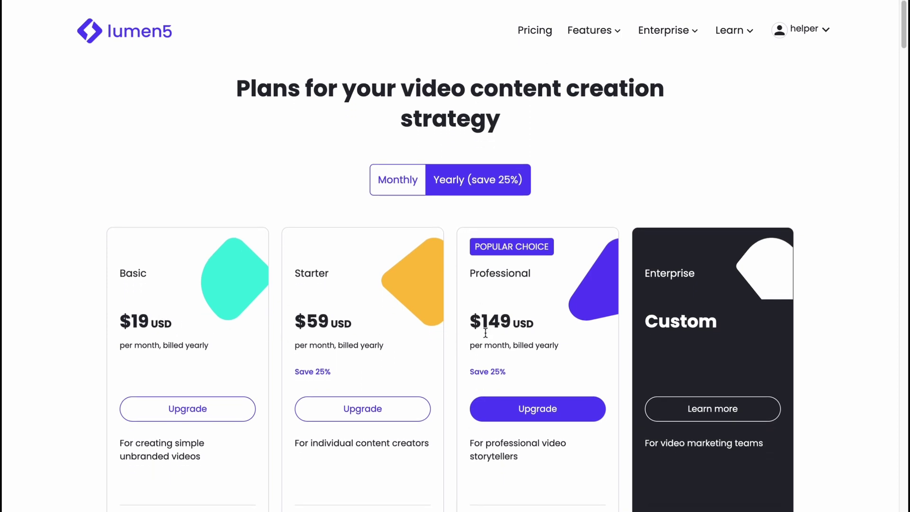
scroll(487, 333, "down", 2)
scroll(498, 324, "down", 3)
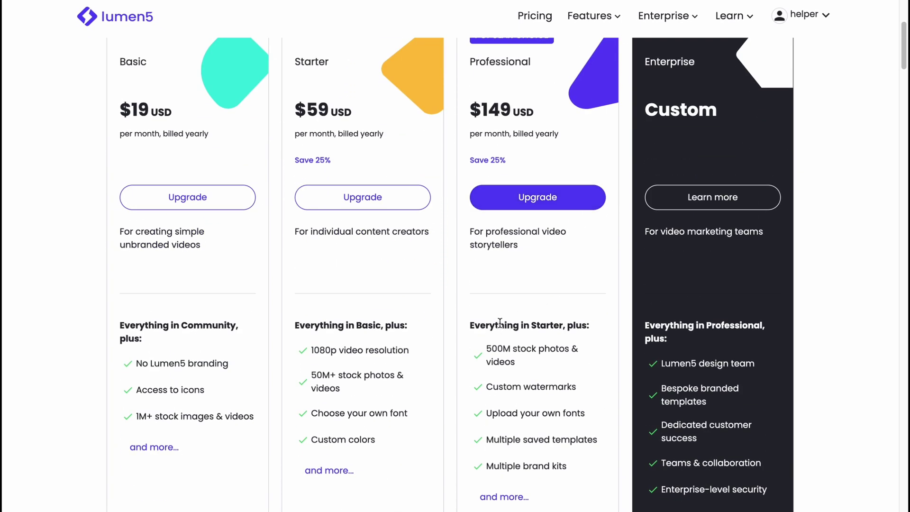
scroll(500, 324, "down", 1)
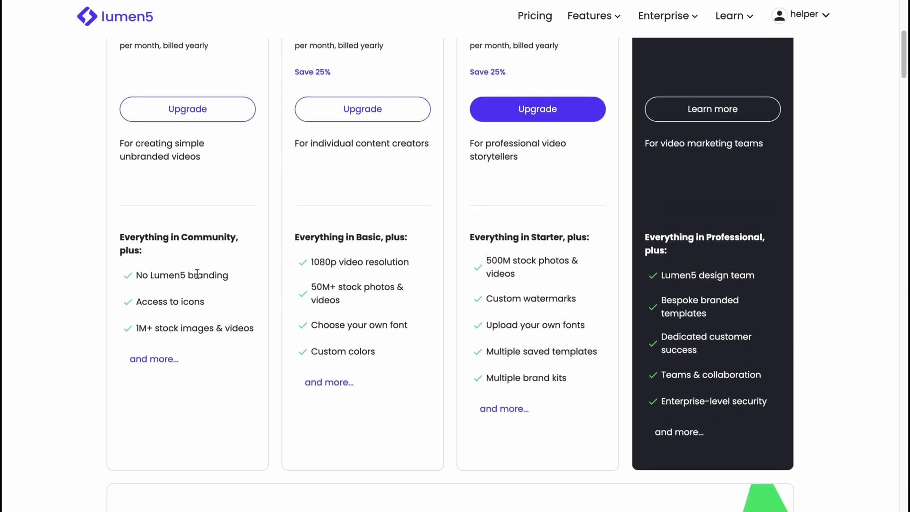
scroll(220, 310, "down", 1)
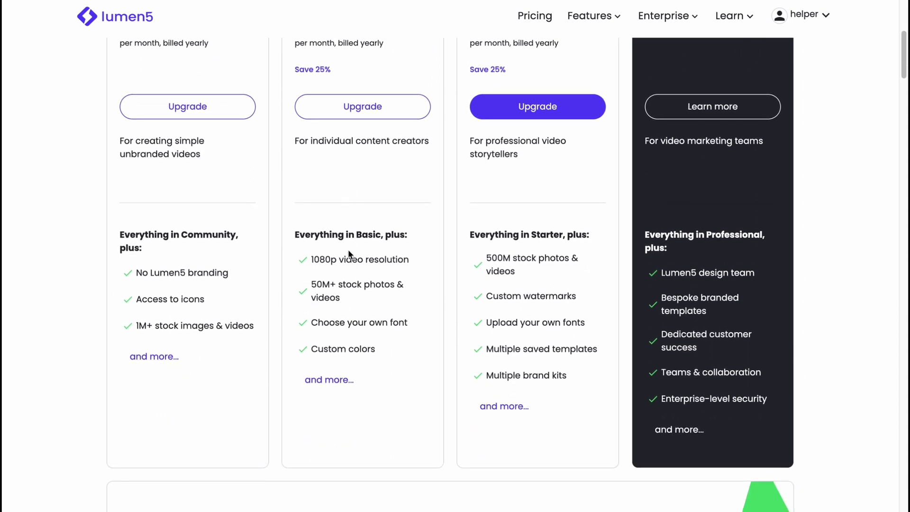
scroll(325, 292, "up", 1)
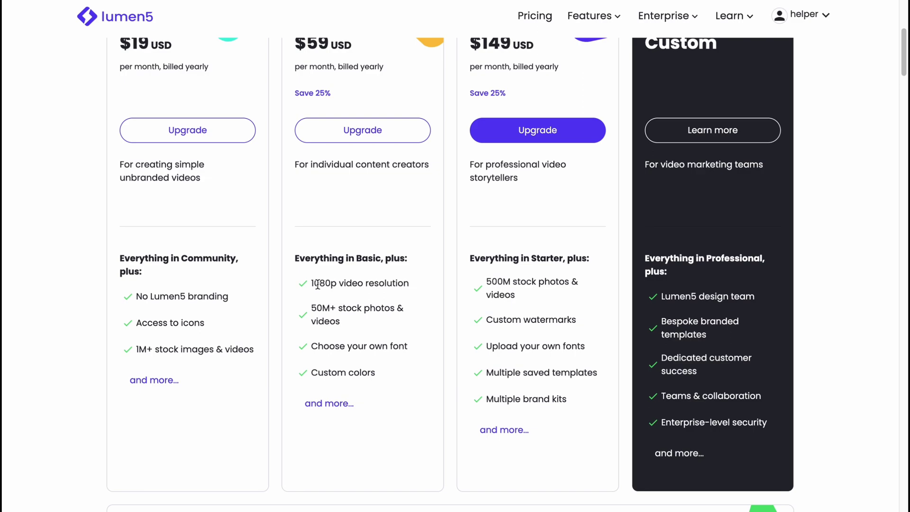
scroll(385, 211, "up", 2)
scroll(336, 209, "down", 2)
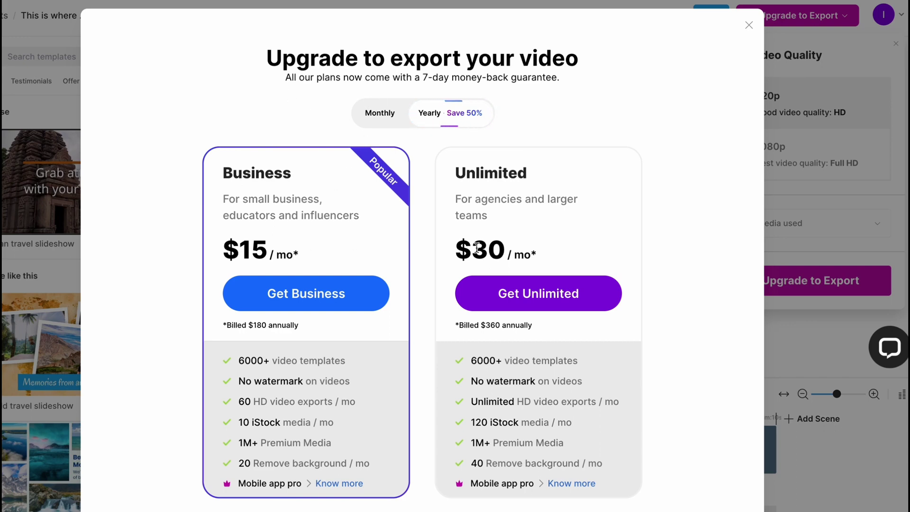
Step: Compare InVideo's yearly and monthly plan prices, ending on monthly billing
left_click(380, 113)
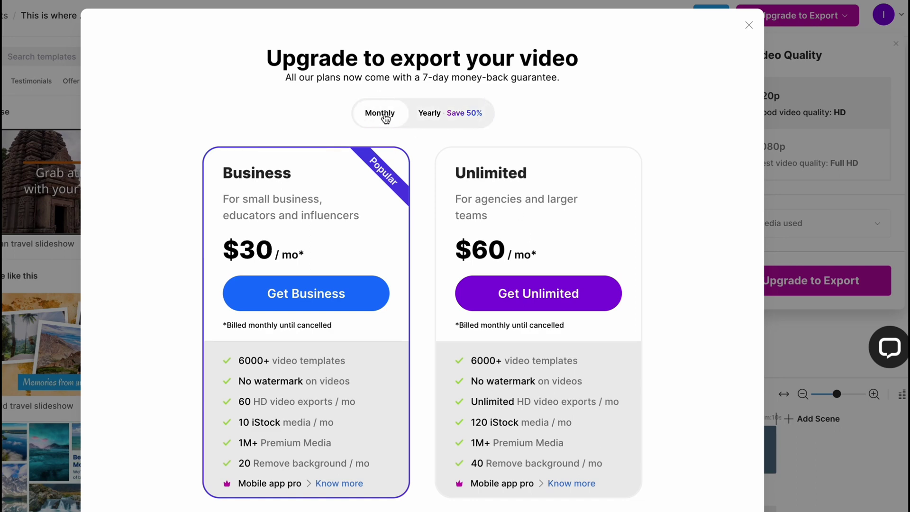
left_click(458, 117)
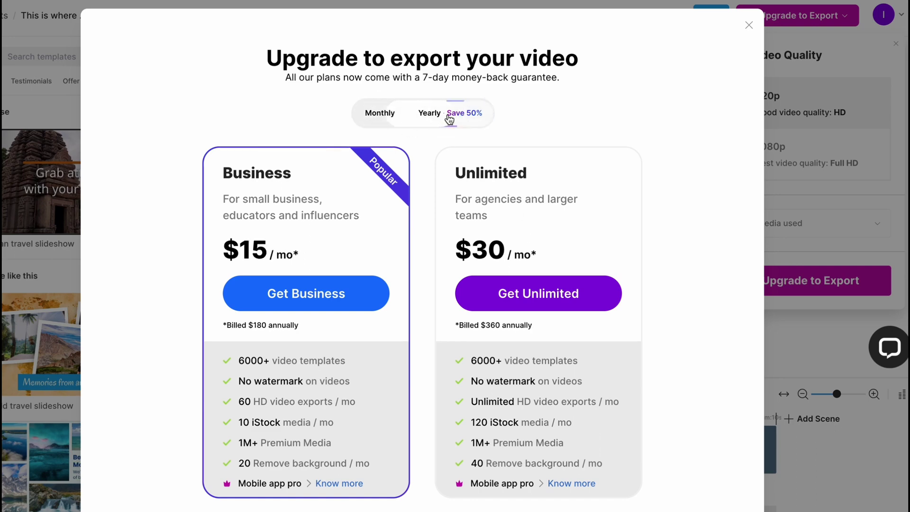
left_click(378, 117)
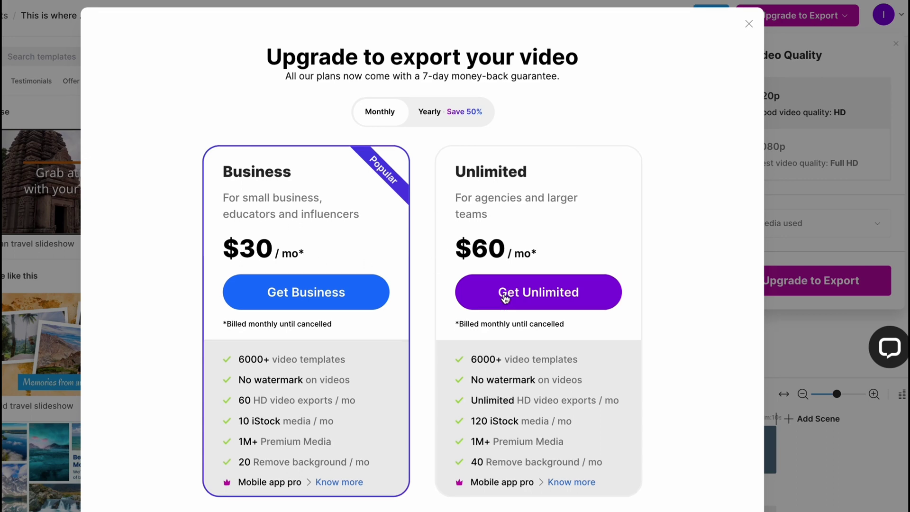
scroll(319, 350, "down", 1)
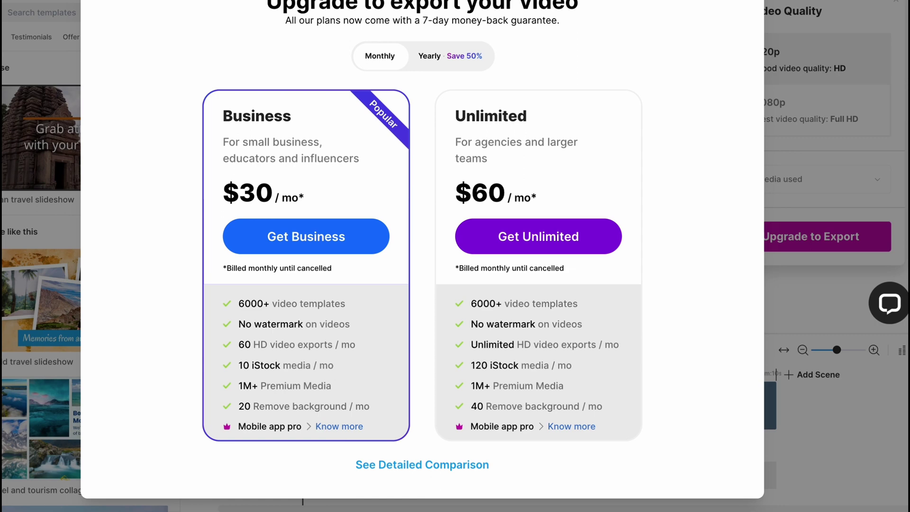
scroll(471, 192, "up", 1)
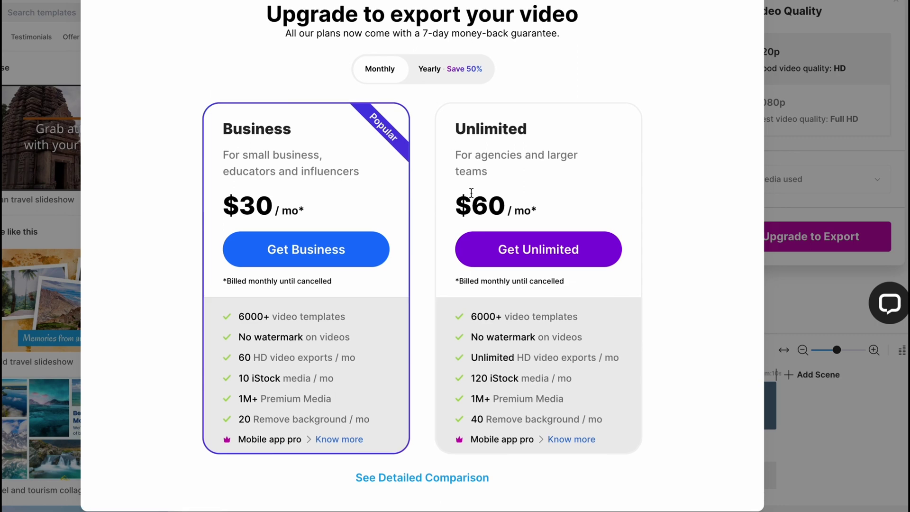